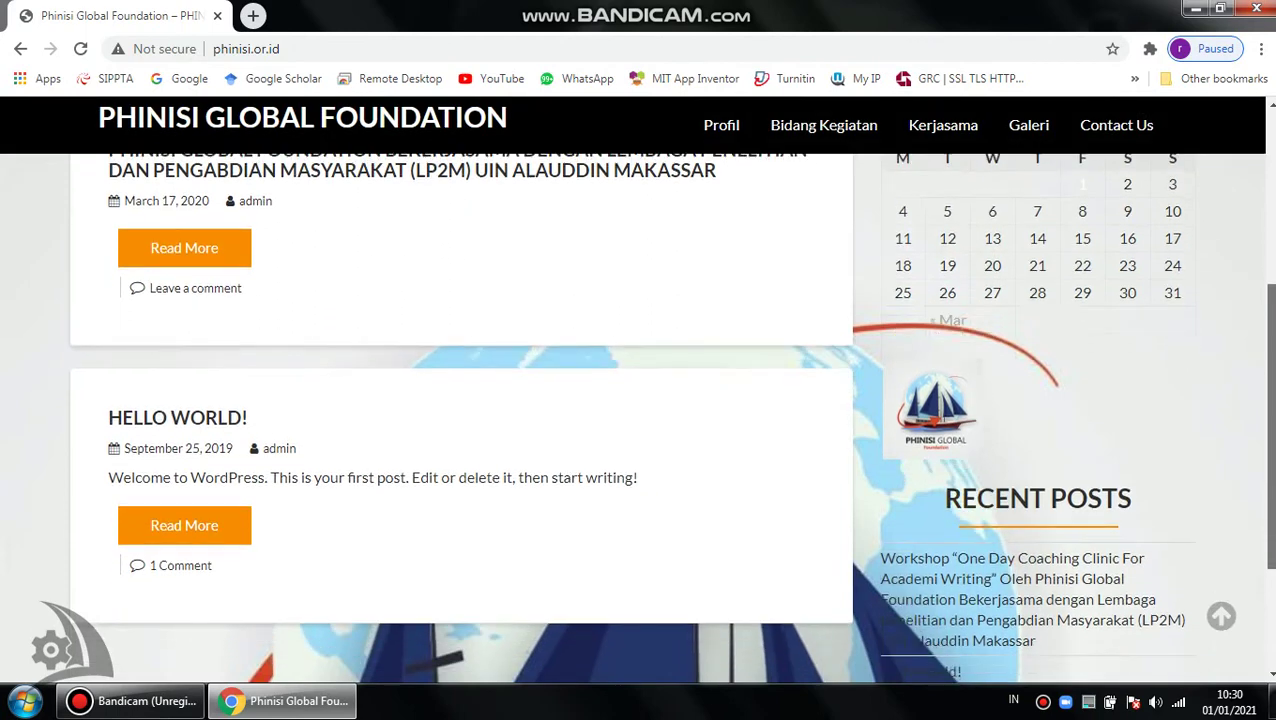
Append /wp-admin to the phinisi.or.id address to load the WordPress login page.
{"action": "scroll", "coordinate": [1270, 278], "scroll_direction": "up", "scroll_amount": 3}
{"action": "left_click_drag", "start_coordinate": [1271, 278], "coordinate": [1268, 236]}
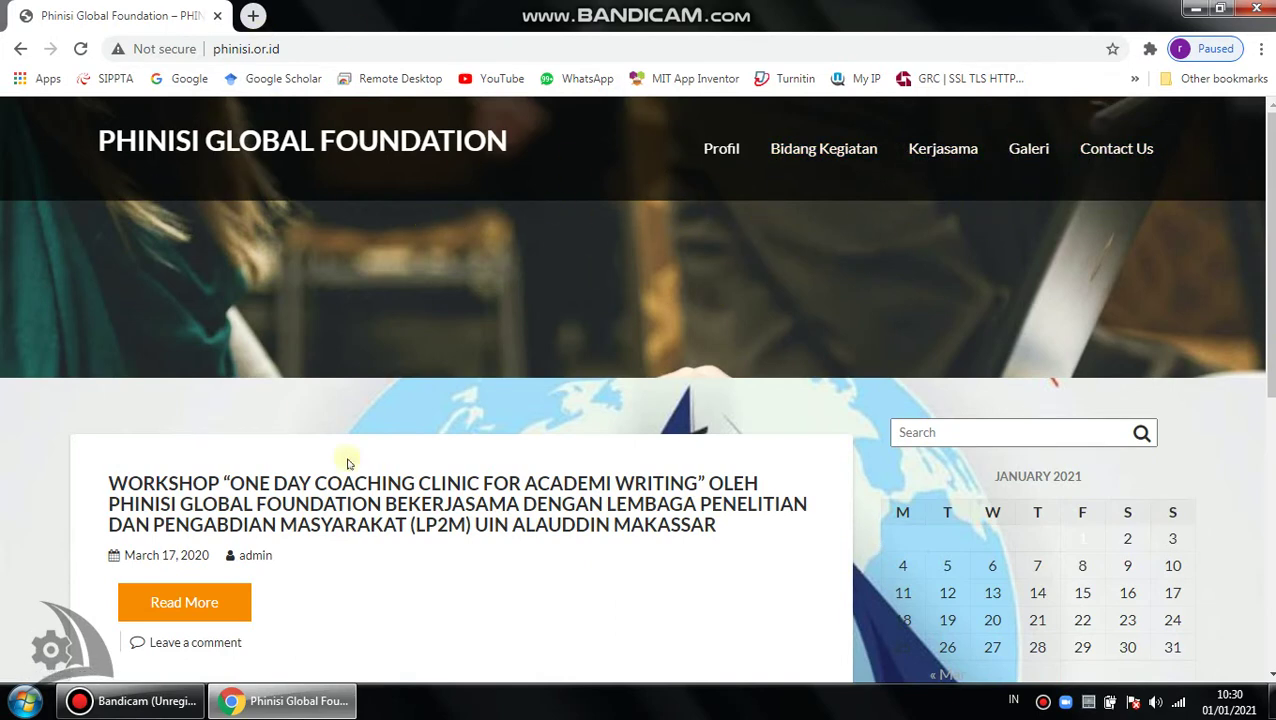
{"action": "scroll", "coordinate": [1268, 250], "scroll_direction": "down", "scroll_amount": 3}
{"action": "scroll", "coordinate": [1268, 250], "scroll_direction": "up", "scroll_amount": 3}
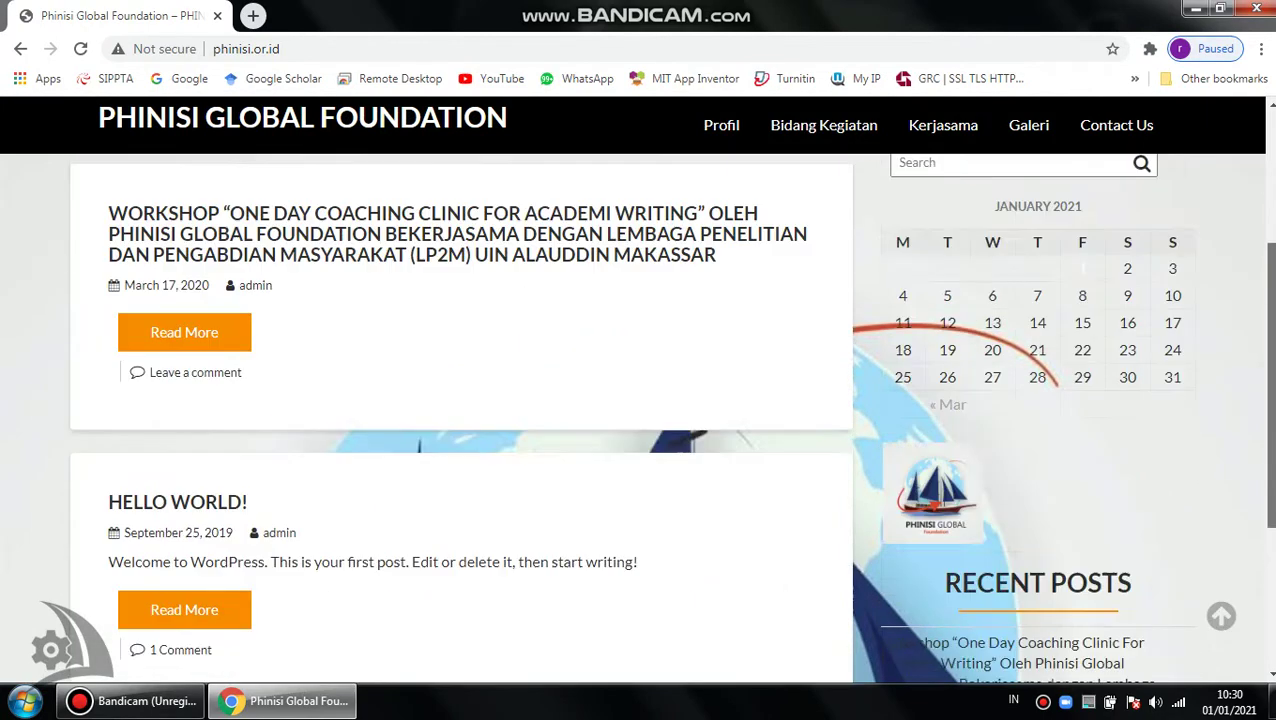
{"action": "left_click", "coordinate": [358, 52]}
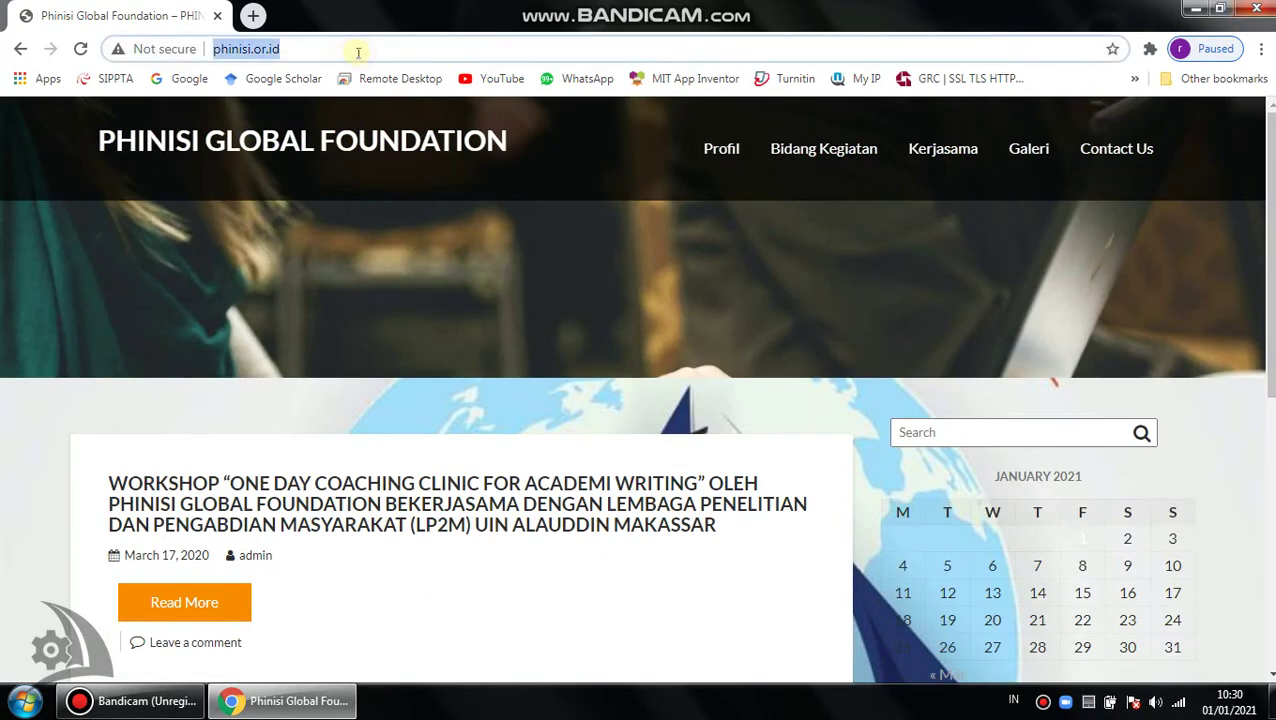
{"action": "left_click", "coordinate": [358, 52]}
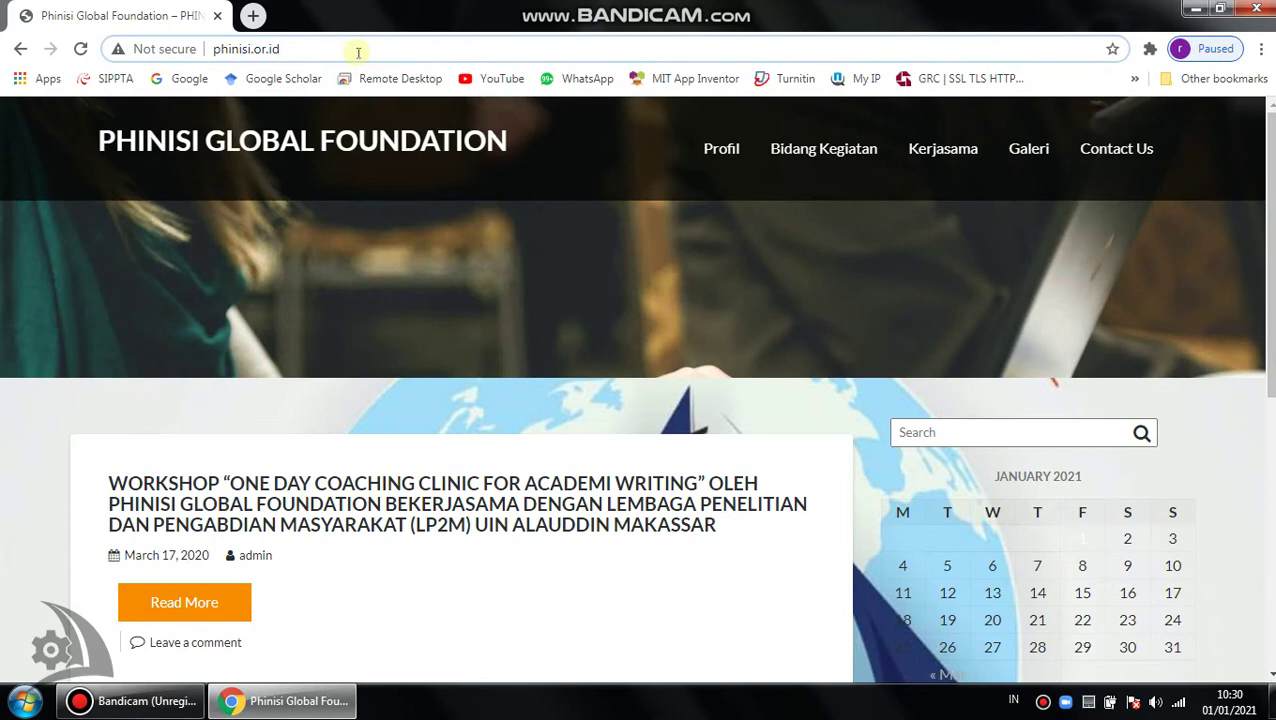
{"action": "left_click", "coordinate": [239, 49]}
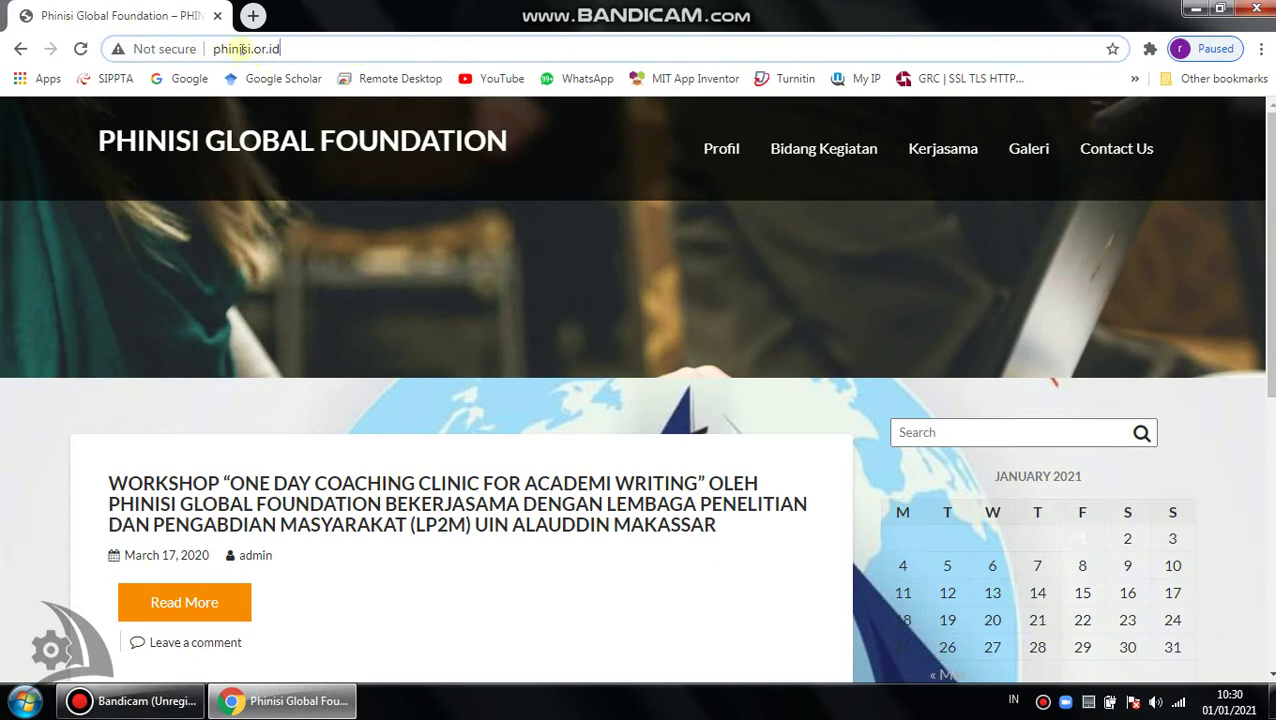
{"action": "left_click", "coordinate": [322, 48]}
{"action": "type", "text": "/"}
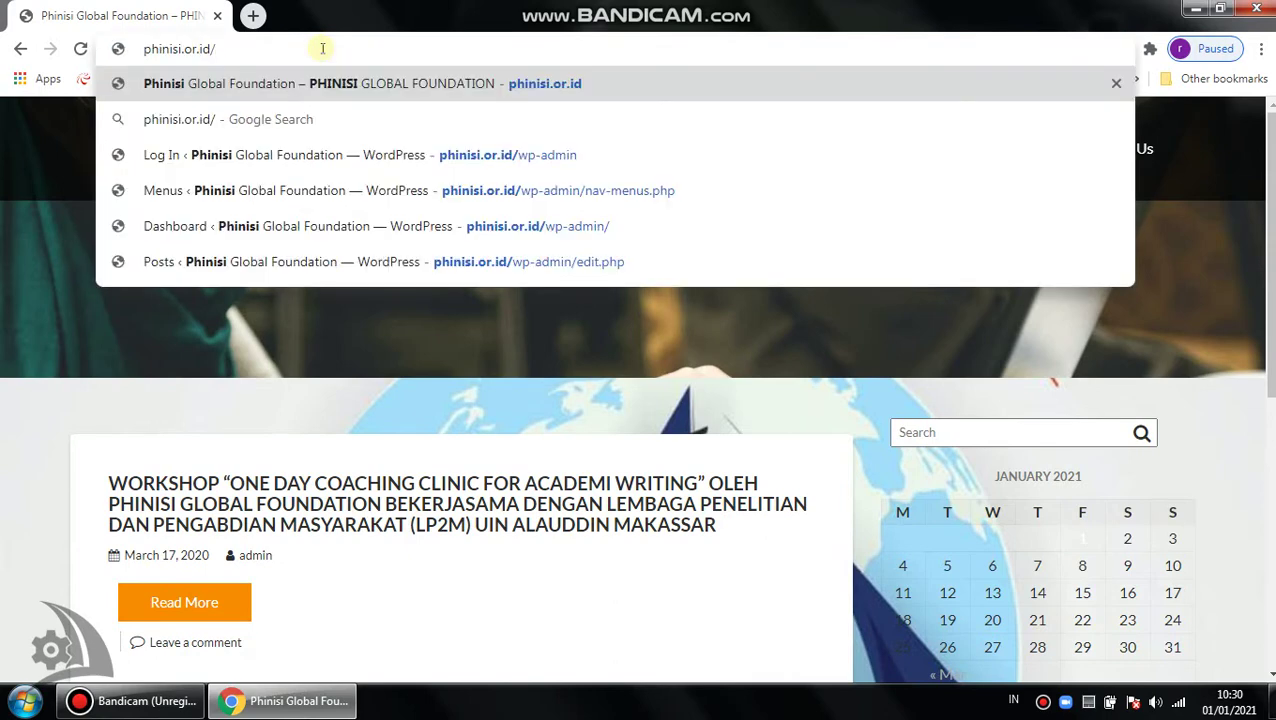
{"action": "type", "text": "wp-admi"}
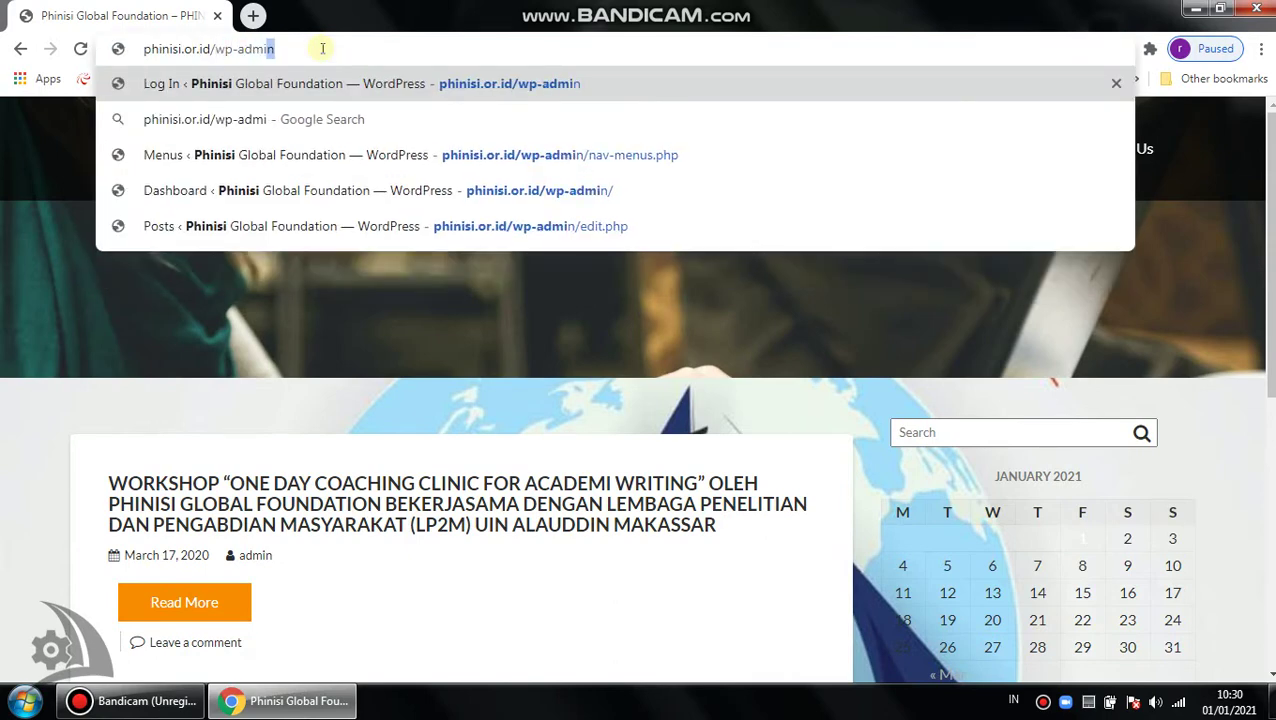
{"action": "type", "text": "n"}
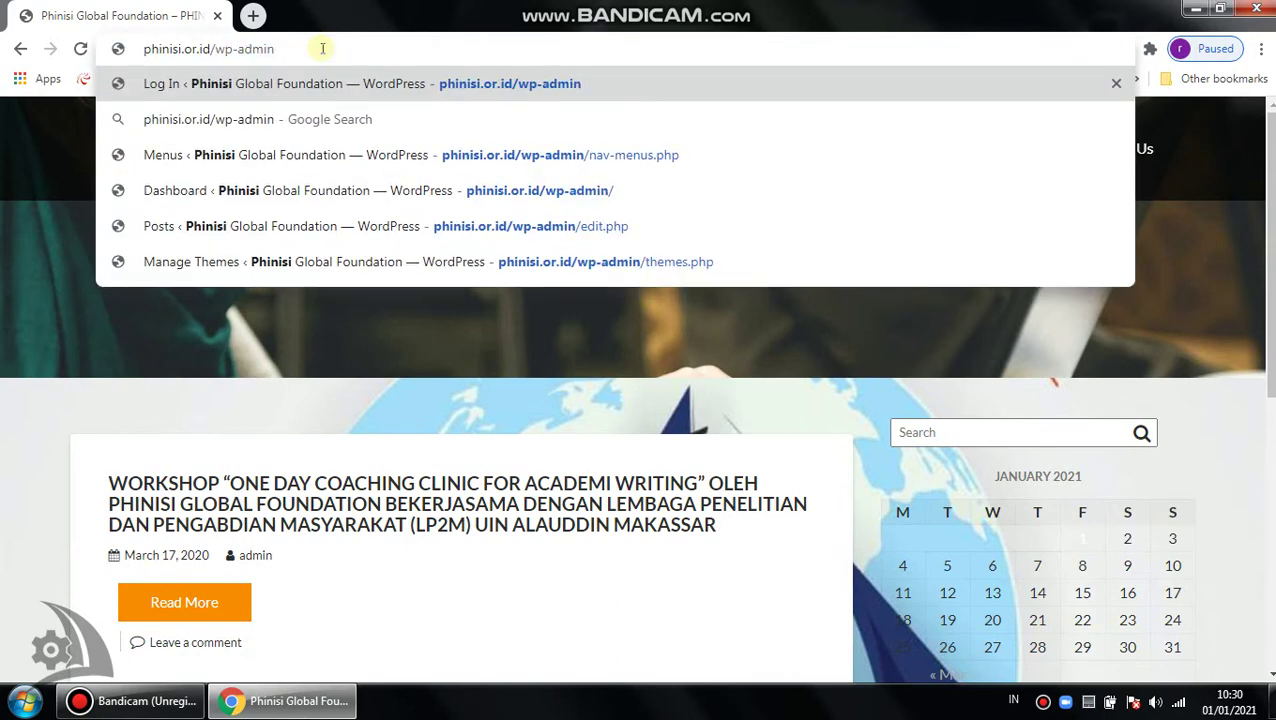
{"action": "key", "text": "Return"}
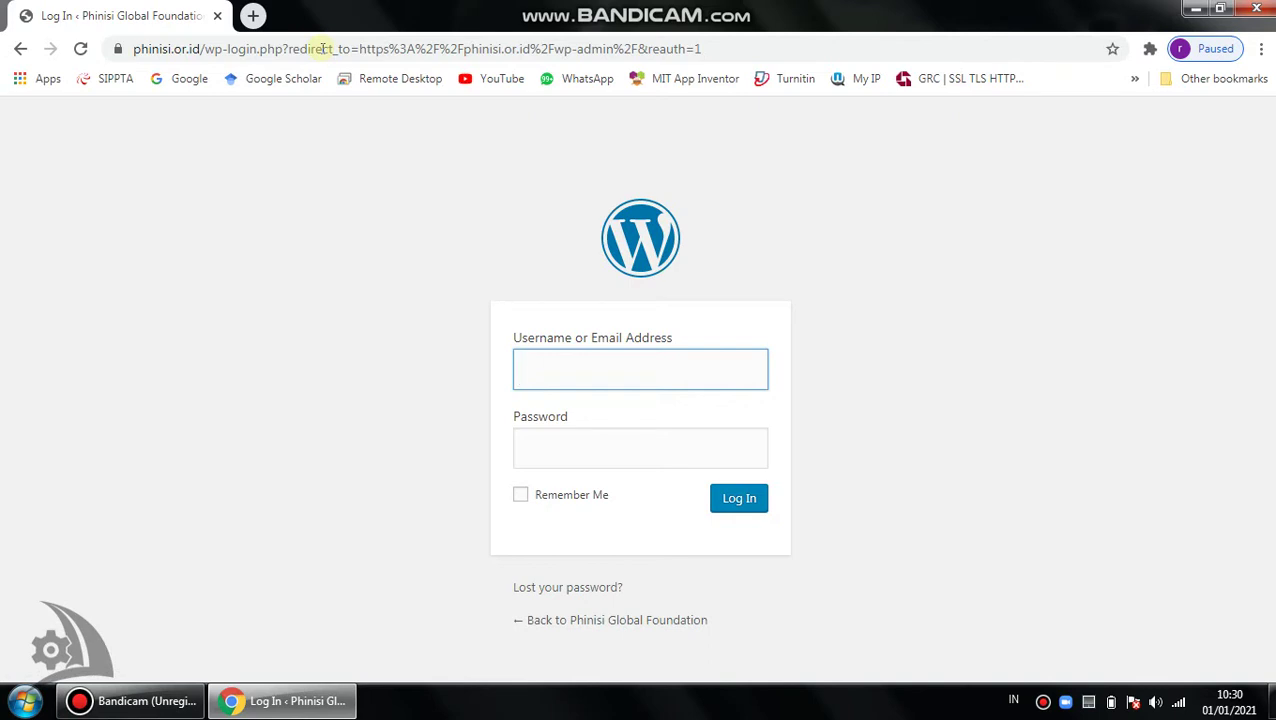
Log in to the WordPress admin with the admin username and the account password.
{"action": "type", "text": "admin"}
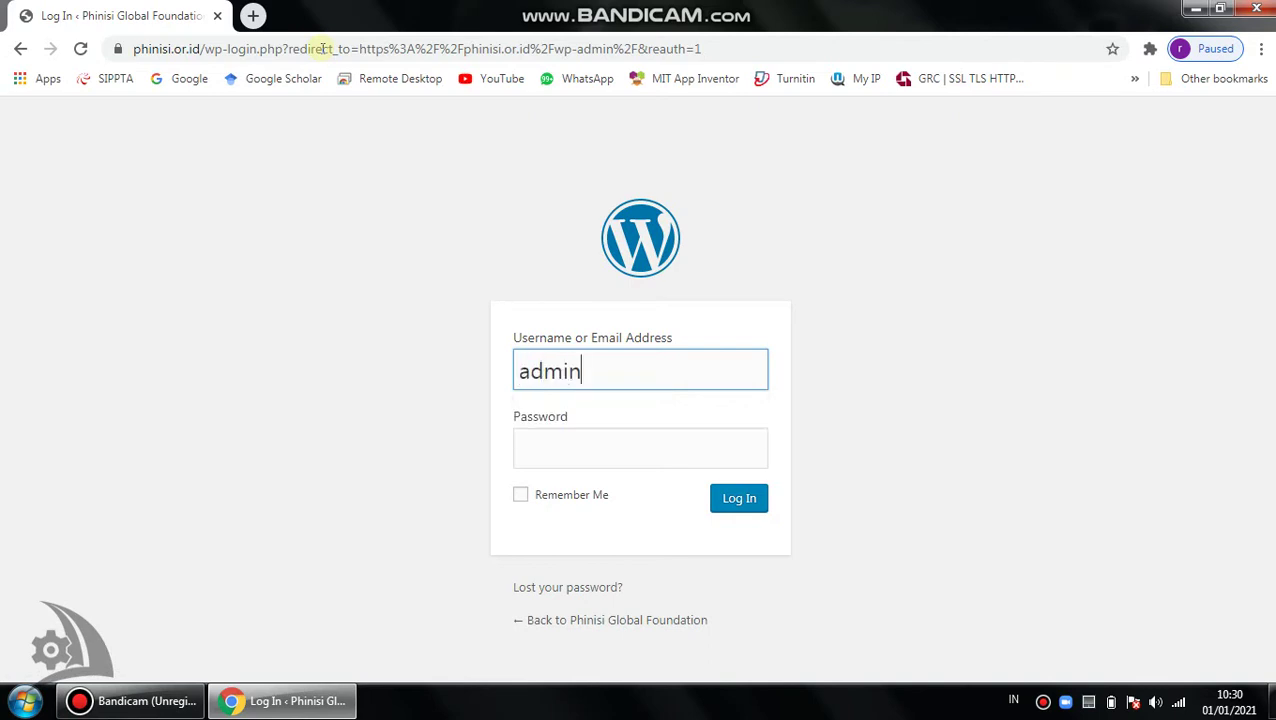
{"action": "key", "text": "Tab"}
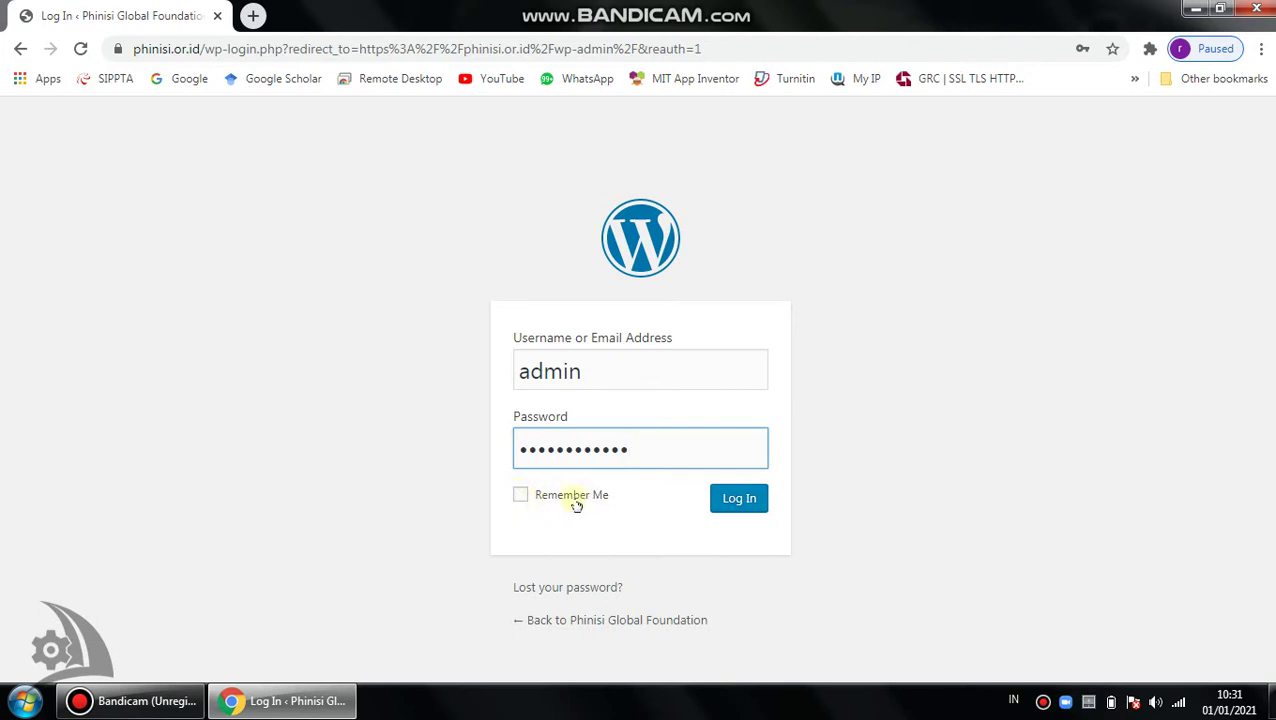
{"action": "left_click", "coordinate": [737, 510]}
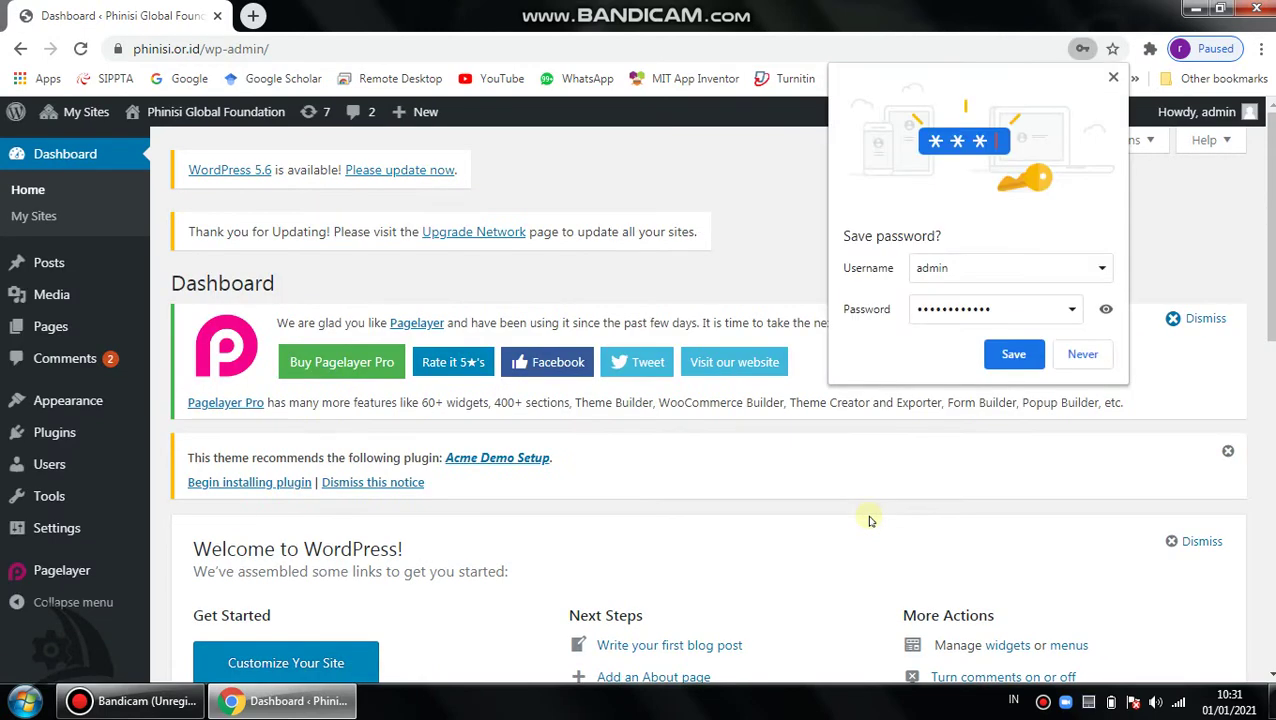
Dismiss Chrome's save-password offer and scroll through the Dashboard's WordPress 5.6 notice and welcome panel.
{"action": "left_click", "coordinate": [1113, 77]}
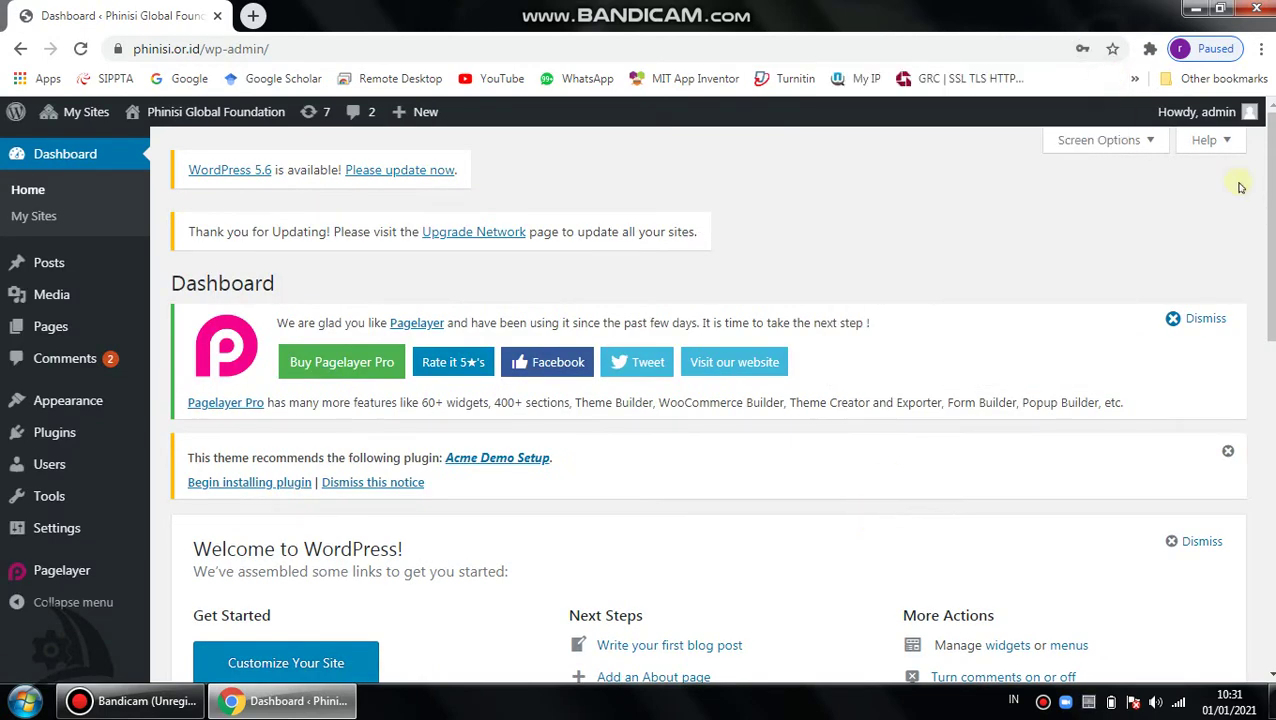
{"action": "scroll", "coordinate": [708, 410], "scroll_direction": "down", "scroll_amount": 6}
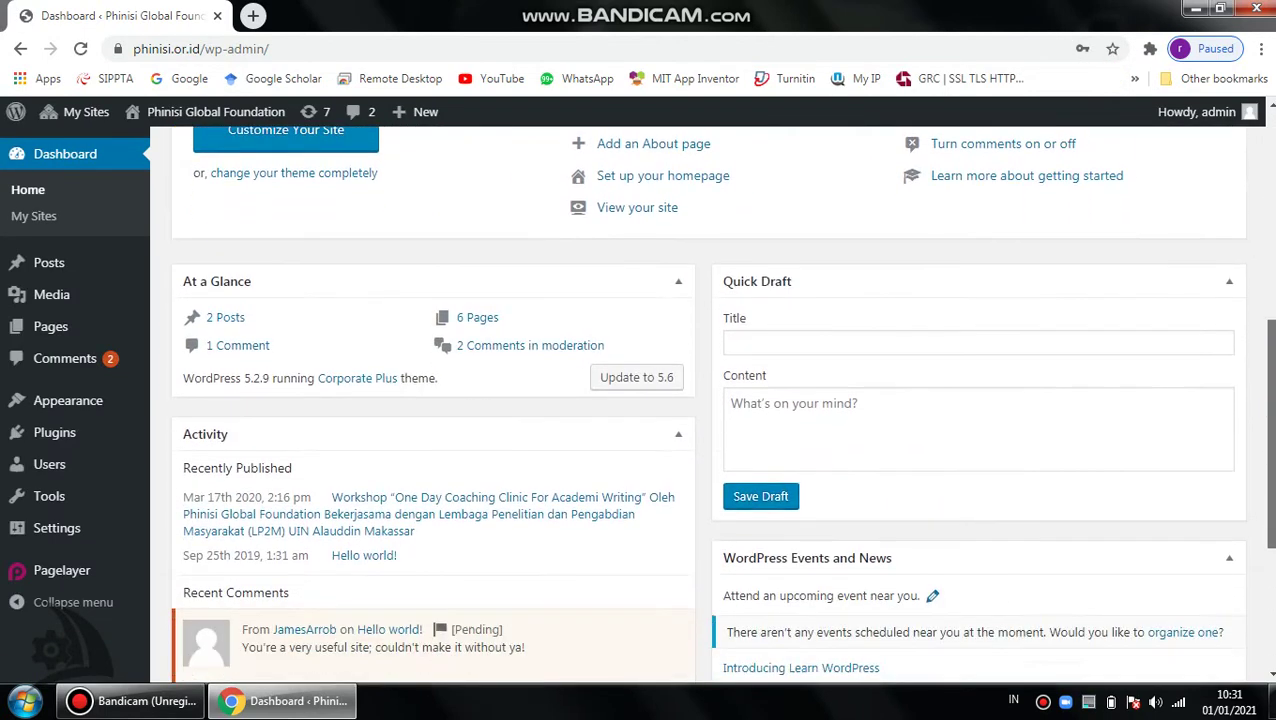
{"action": "left_click_drag", "start_coordinate": [1271, 381], "coordinate": [1268, 155]}
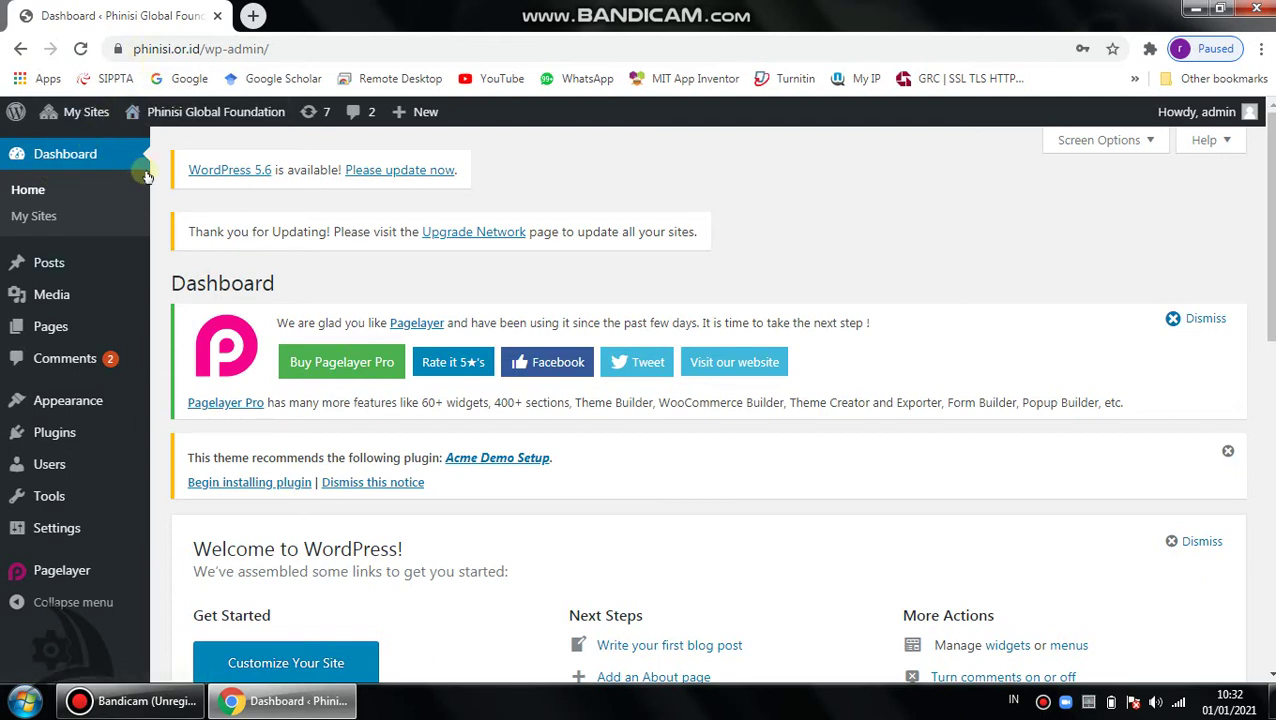
Open the live Phinisi Global Foundation homepage in a new tab, then return to the Dashboard tab.
{"action": "mouse_move", "coordinate": [74, 116]}
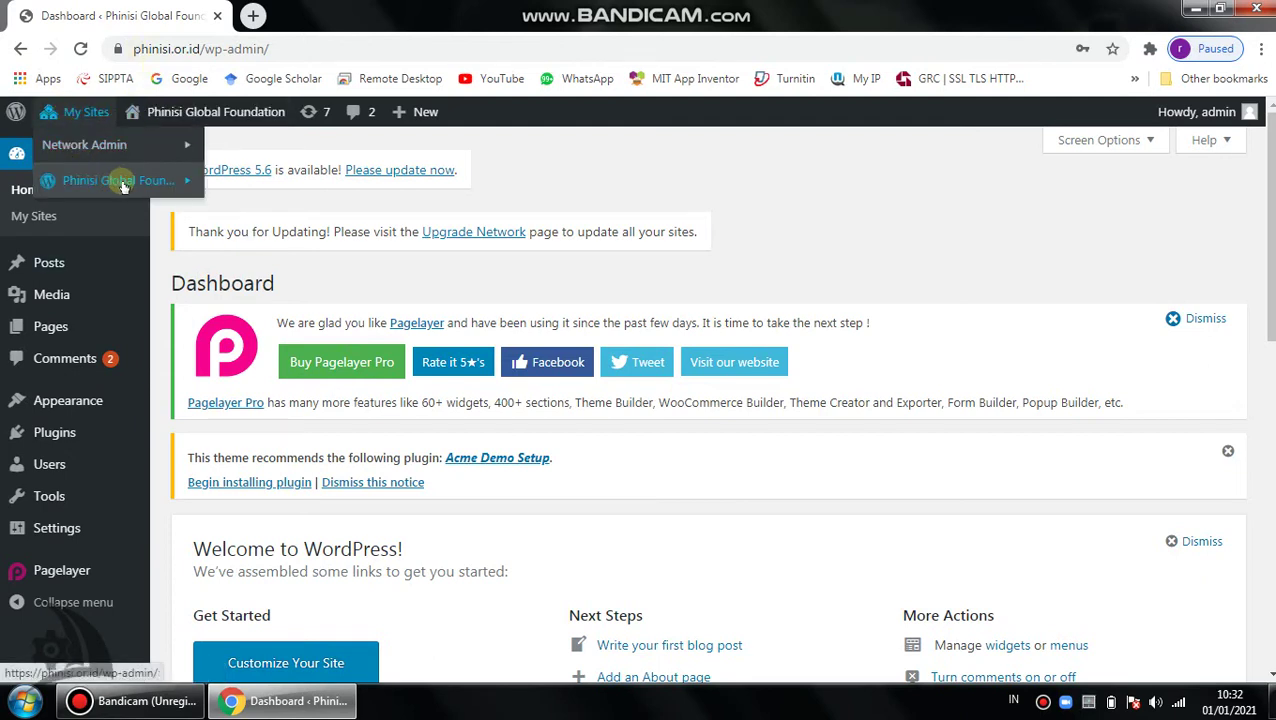
{"action": "mouse_move", "coordinate": [122, 186]}
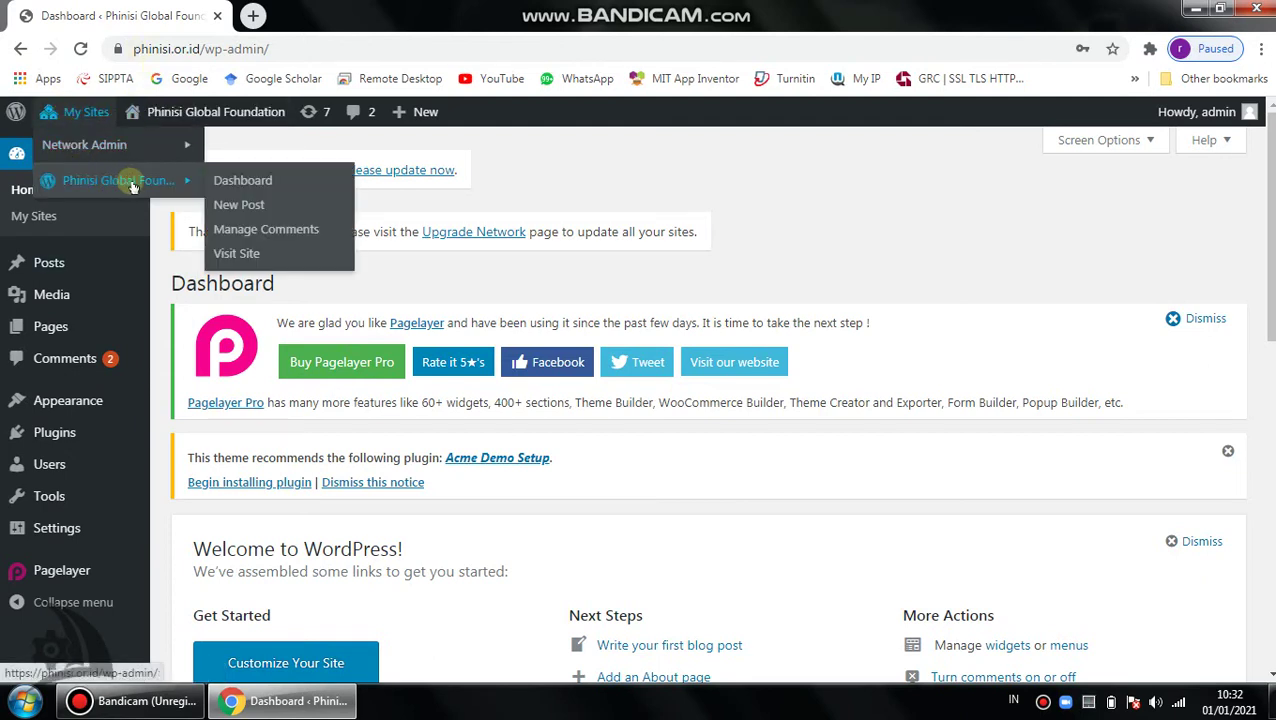
{"action": "right_click", "coordinate": [240, 258]}
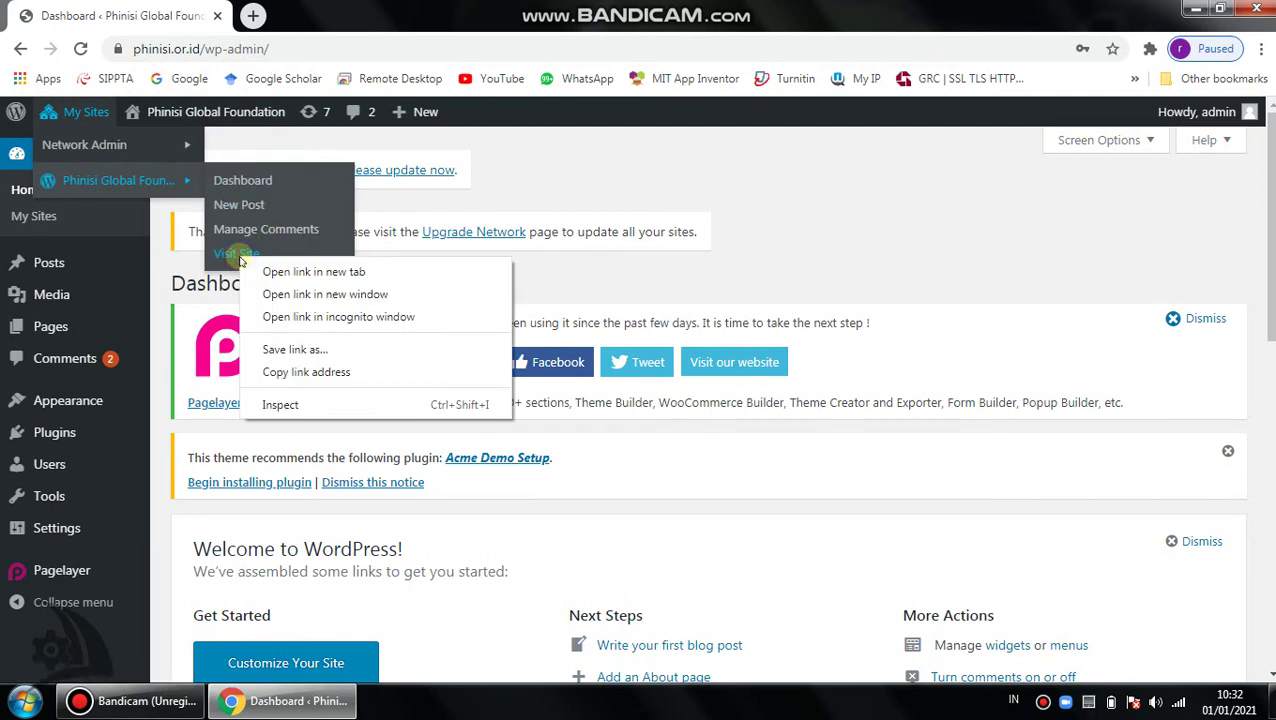
{"action": "left_click", "coordinate": [277, 272]}
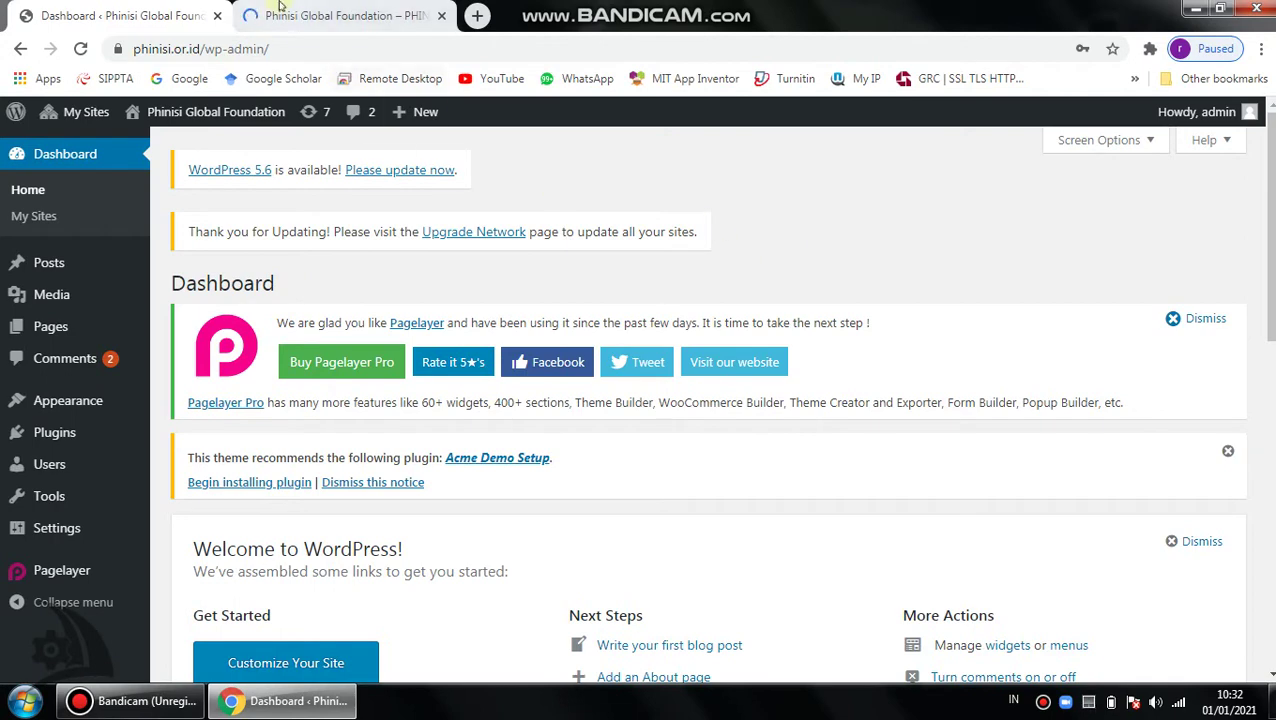
{"action": "left_click", "coordinate": [340, 16]}
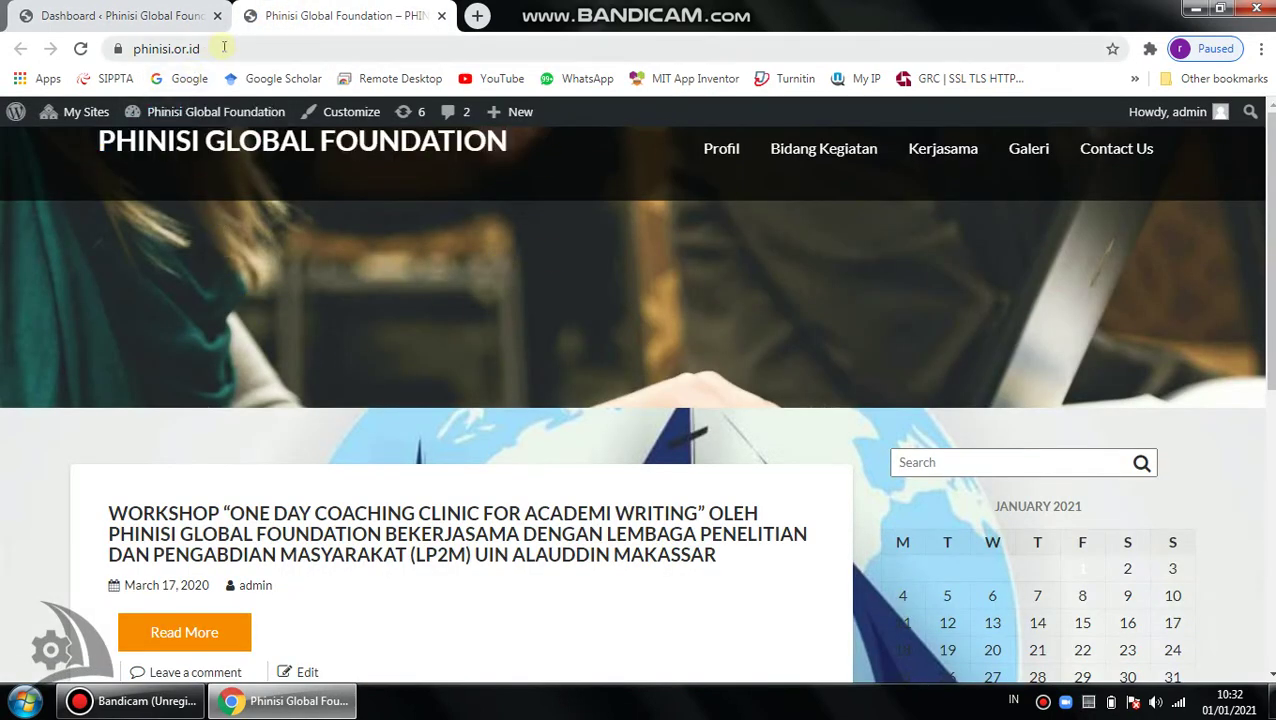
{"action": "left_click", "coordinate": [220, 48]}
{"action": "left_click", "coordinate": [715, 285]}
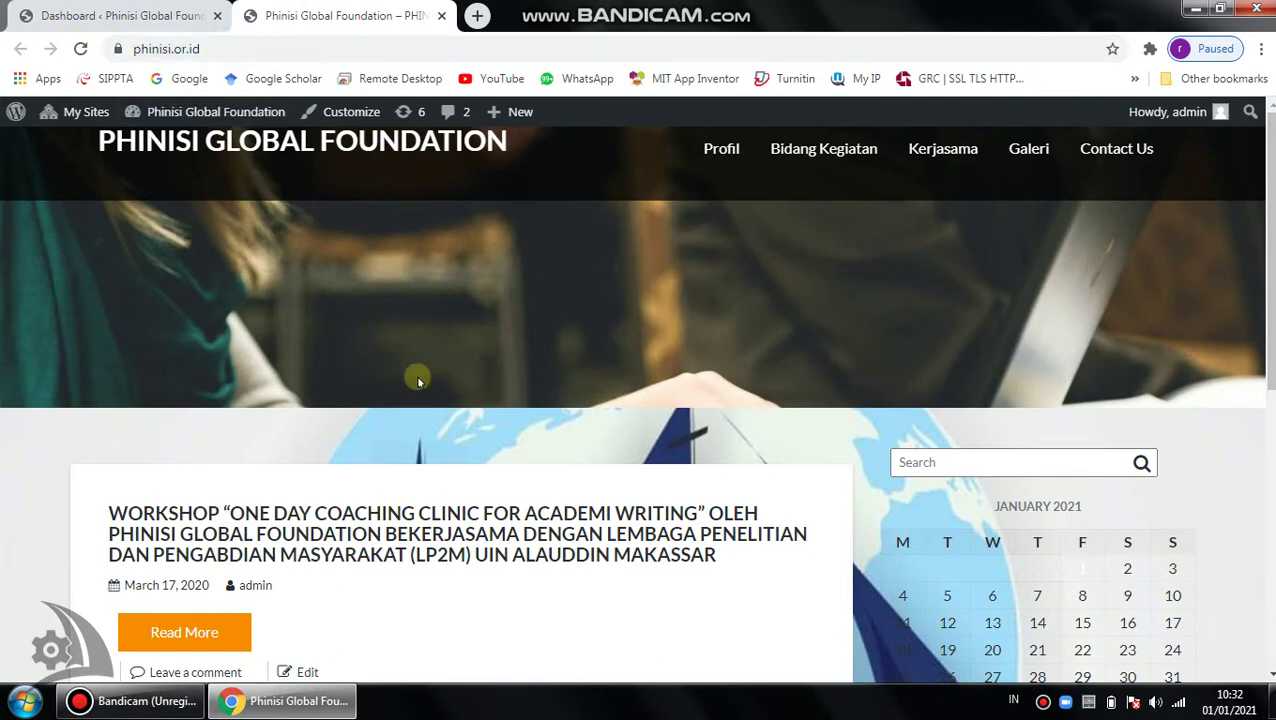
{"action": "left_click", "coordinate": [133, 6]}
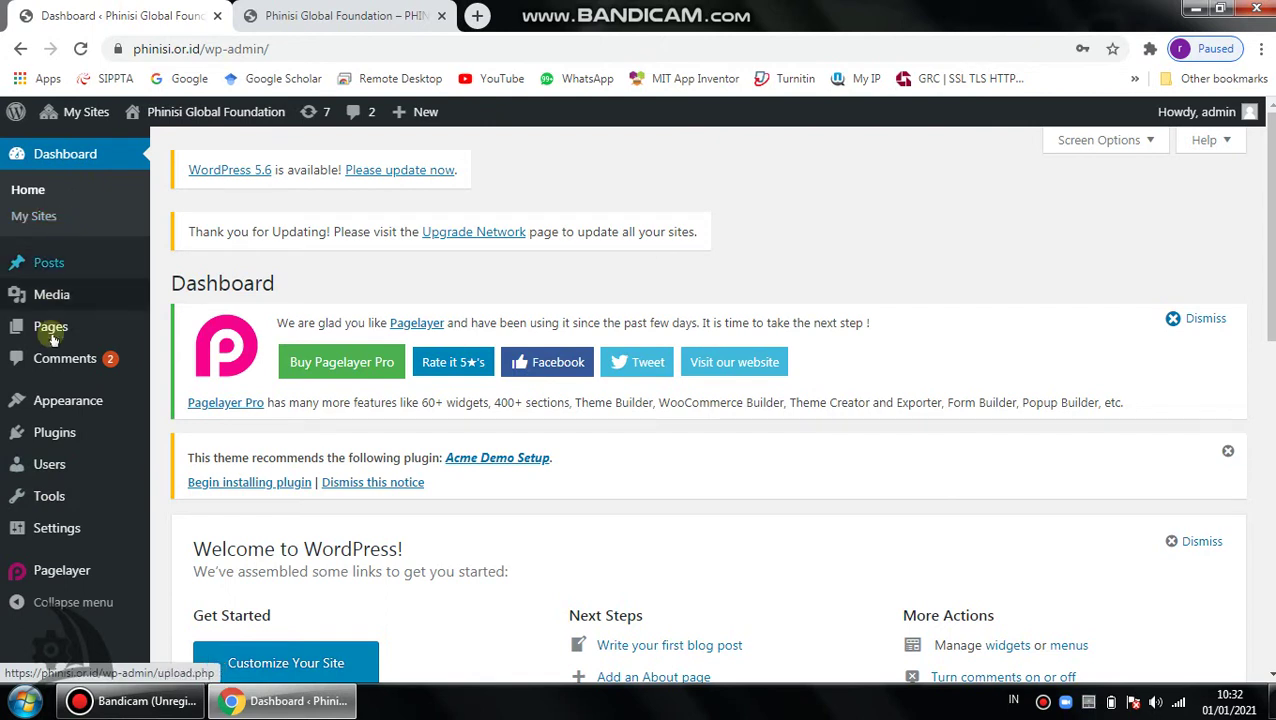
{"action": "mouse_move", "coordinate": [88, 265]}
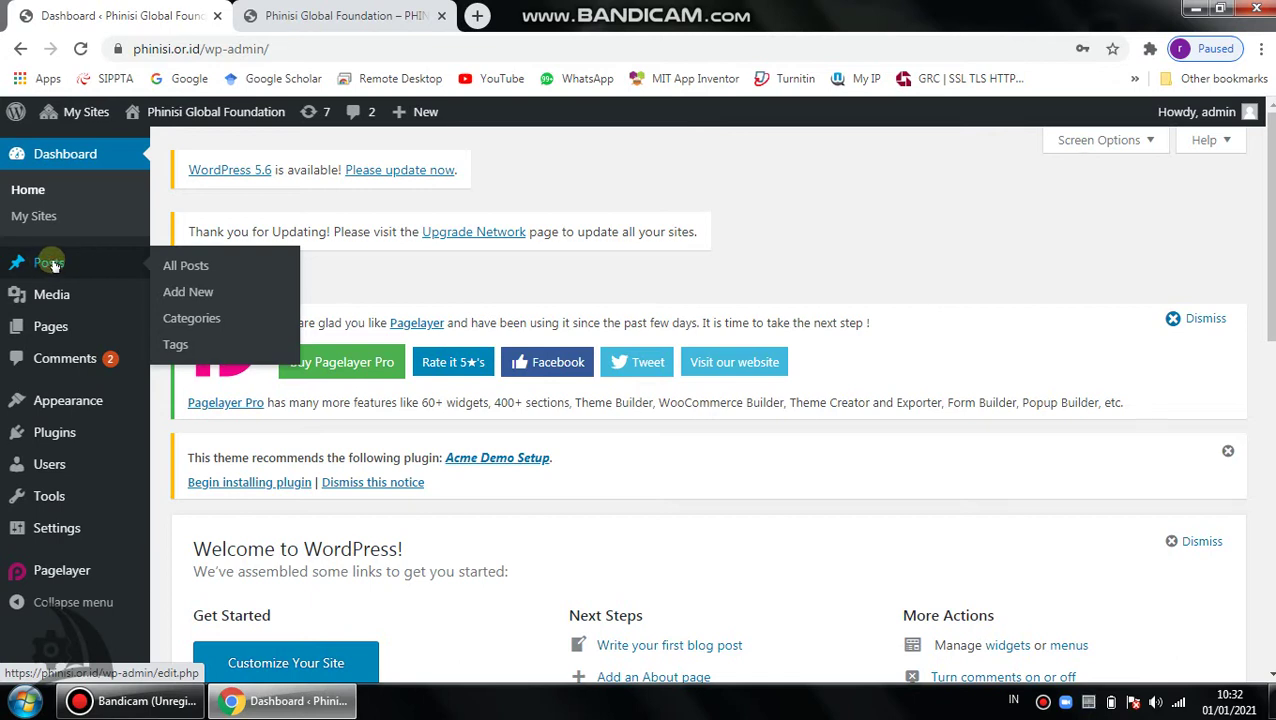
{"action": "left_click", "coordinate": [61, 263]}
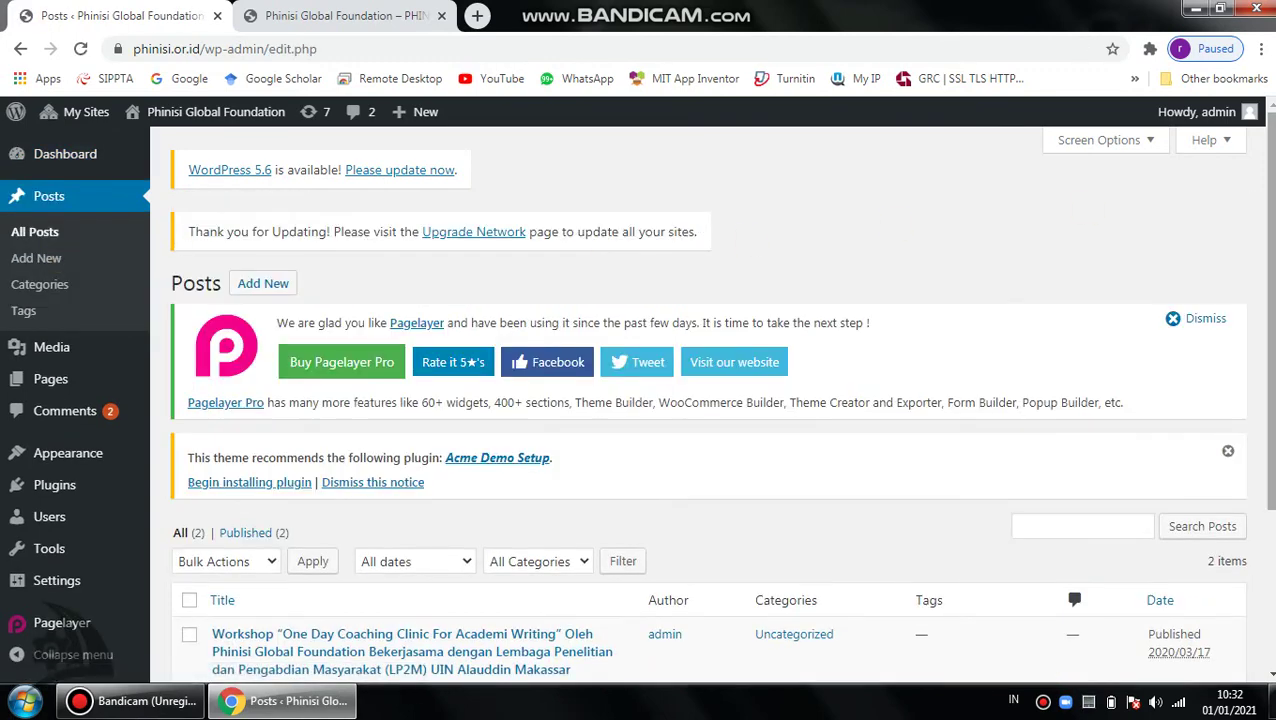
{"action": "scroll", "coordinate": [585, 572], "scroll_direction": "down", "scroll_amount": 3}
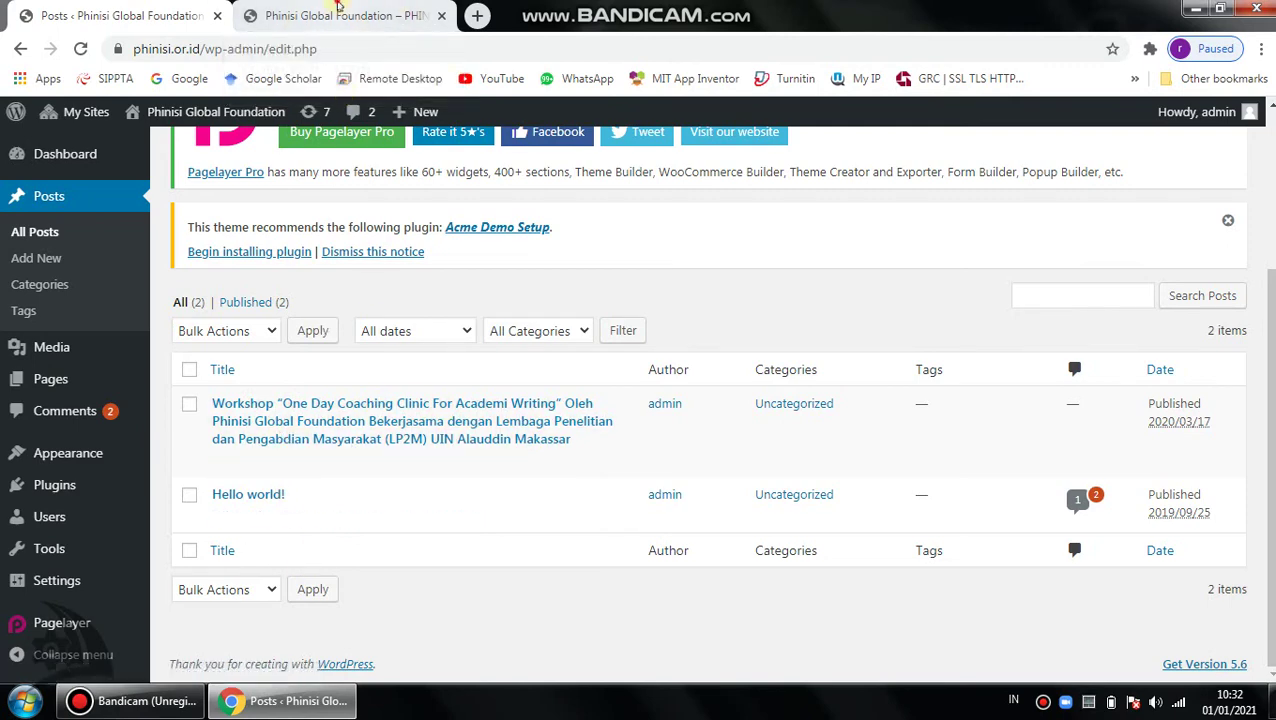
{"action": "left_click", "coordinate": [340, 16]}
{"action": "scroll", "coordinate": [615, 479], "scroll_direction": "down", "scroll_amount": 2}
{"action": "scroll", "coordinate": [416, 384], "scroll_direction": "down", "scroll_amount": 2}
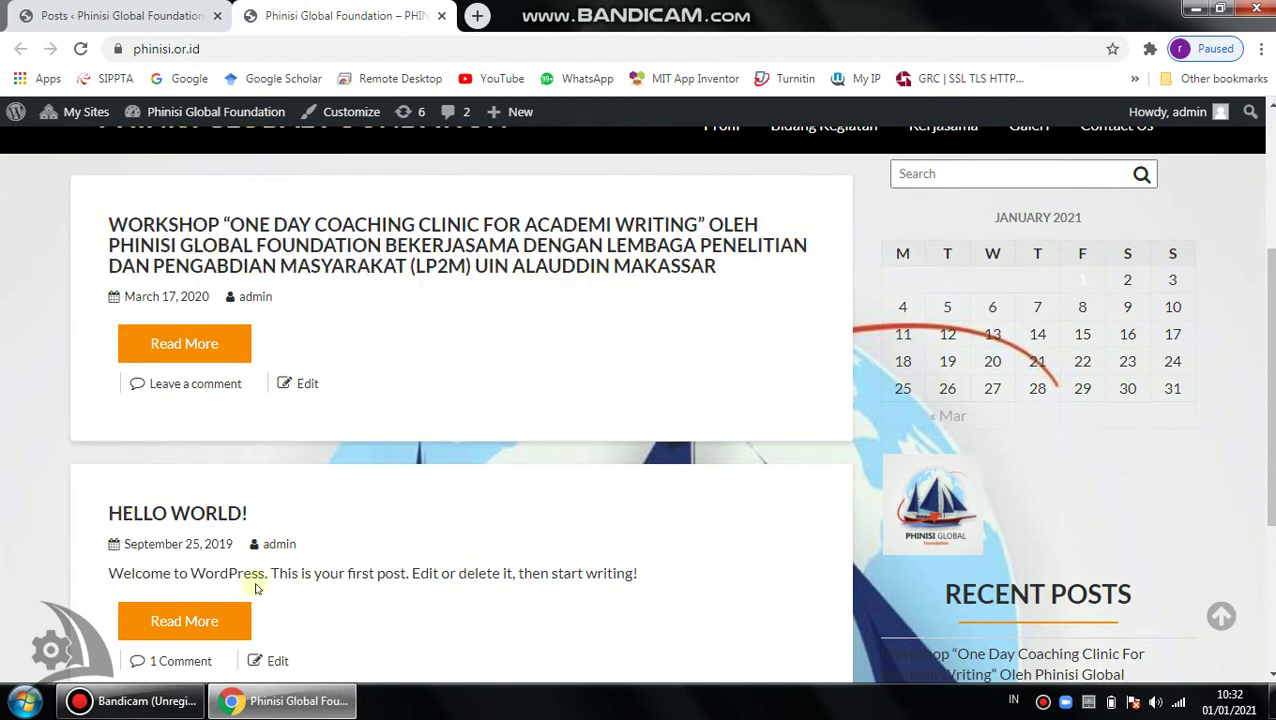
{"action": "left_click", "coordinate": [64, 12]}
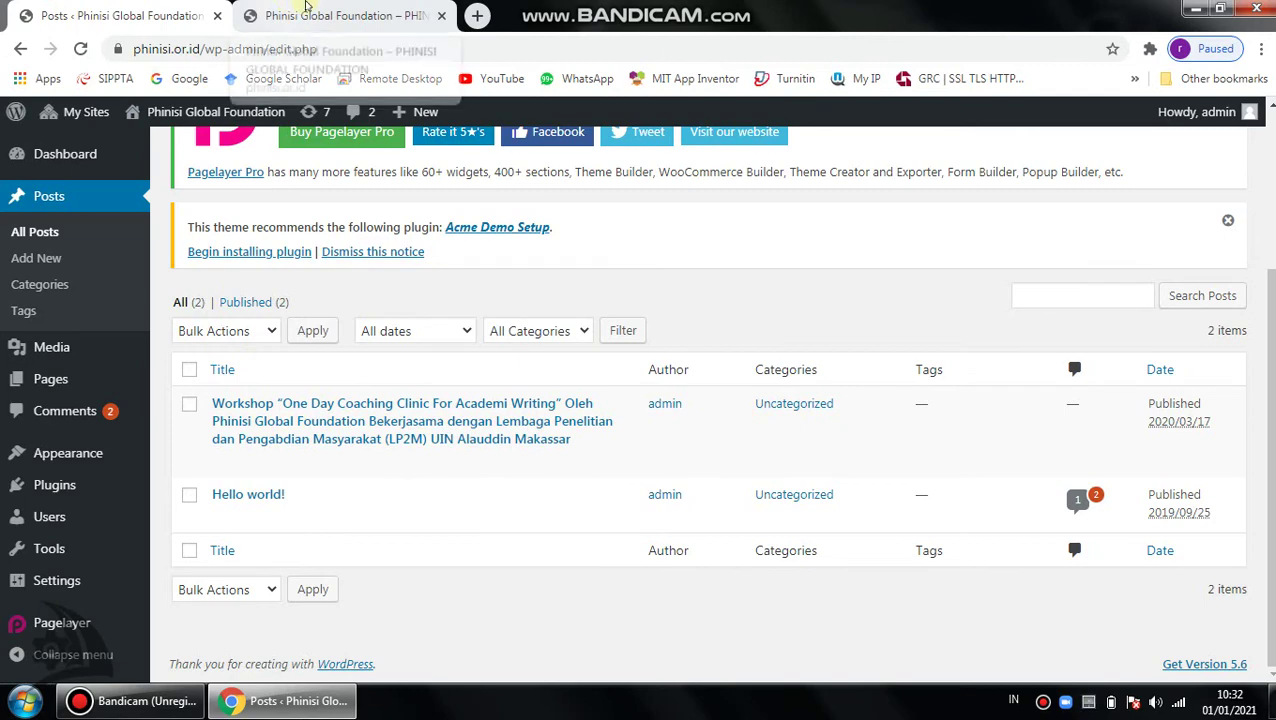
{"action": "left_click", "coordinate": [330, 6]}
{"action": "left_click", "coordinate": [120, 15]}
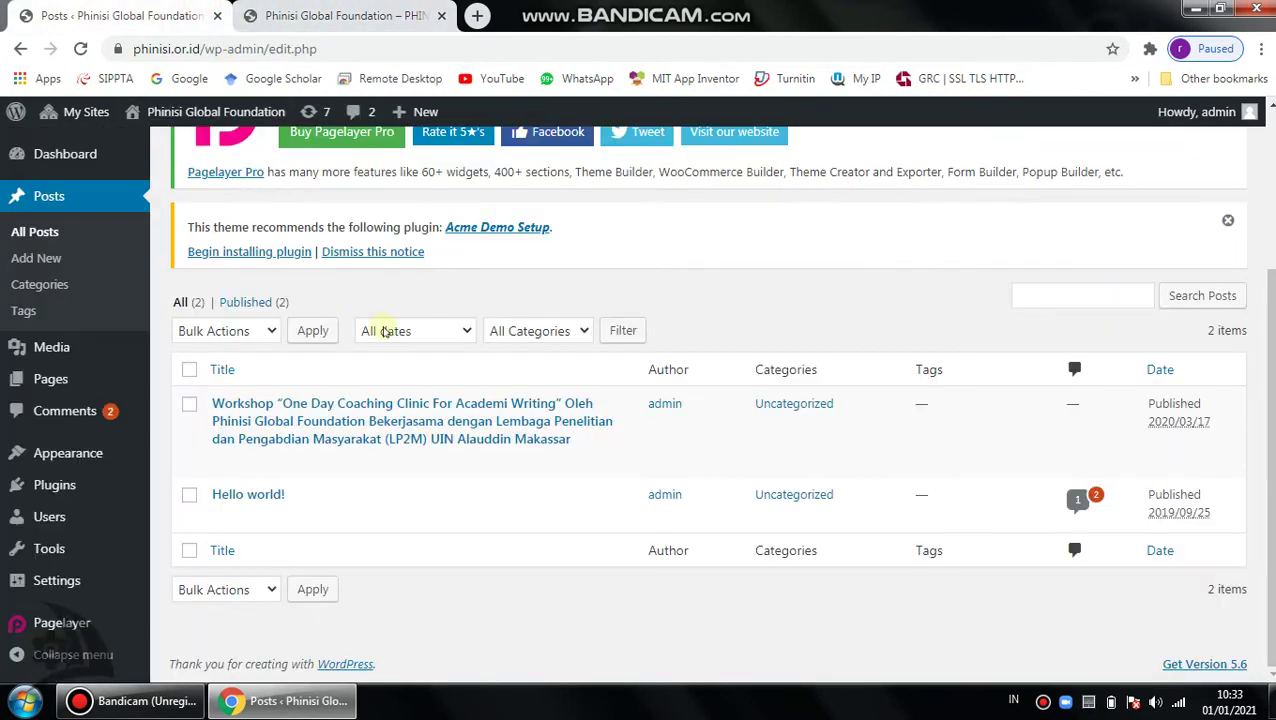
{"action": "scroll", "coordinate": [370, 373], "scroll_direction": "up", "scroll_amount": 3}
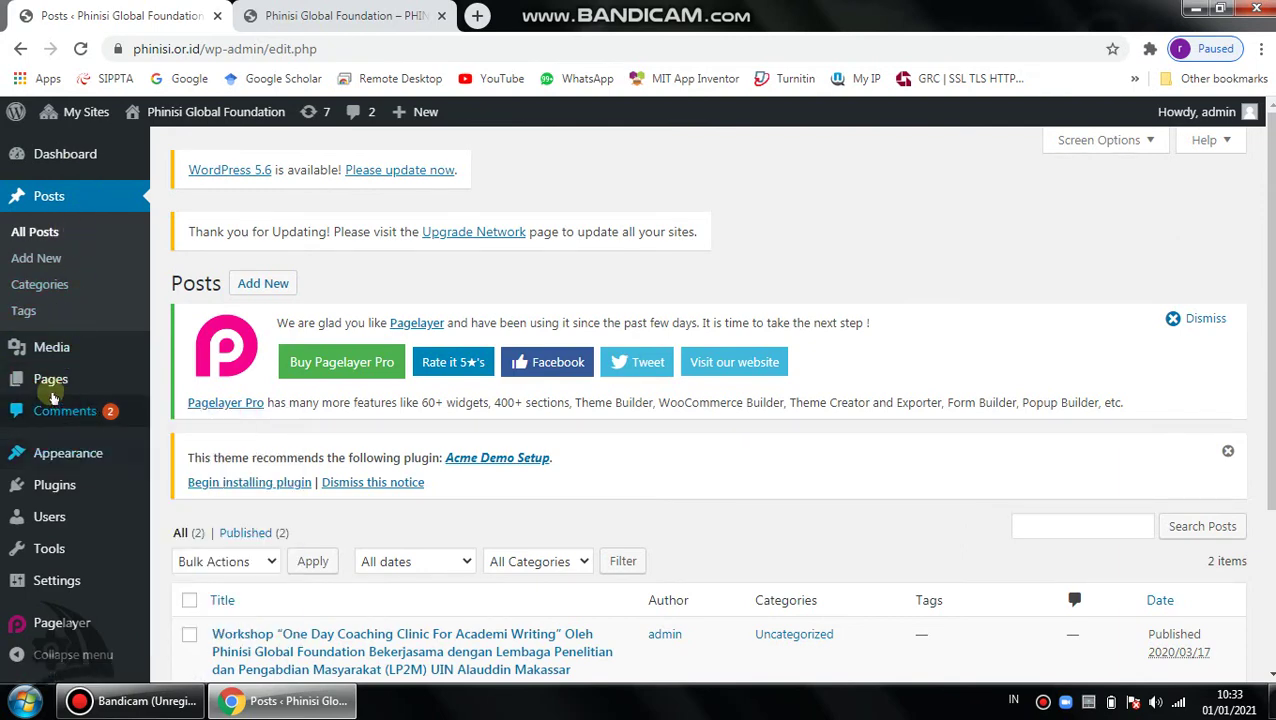
Show the All Pages list of seven pages, including the Privacy Policy draft.
{"action": "left_click", "coordinate": [63, 383]}
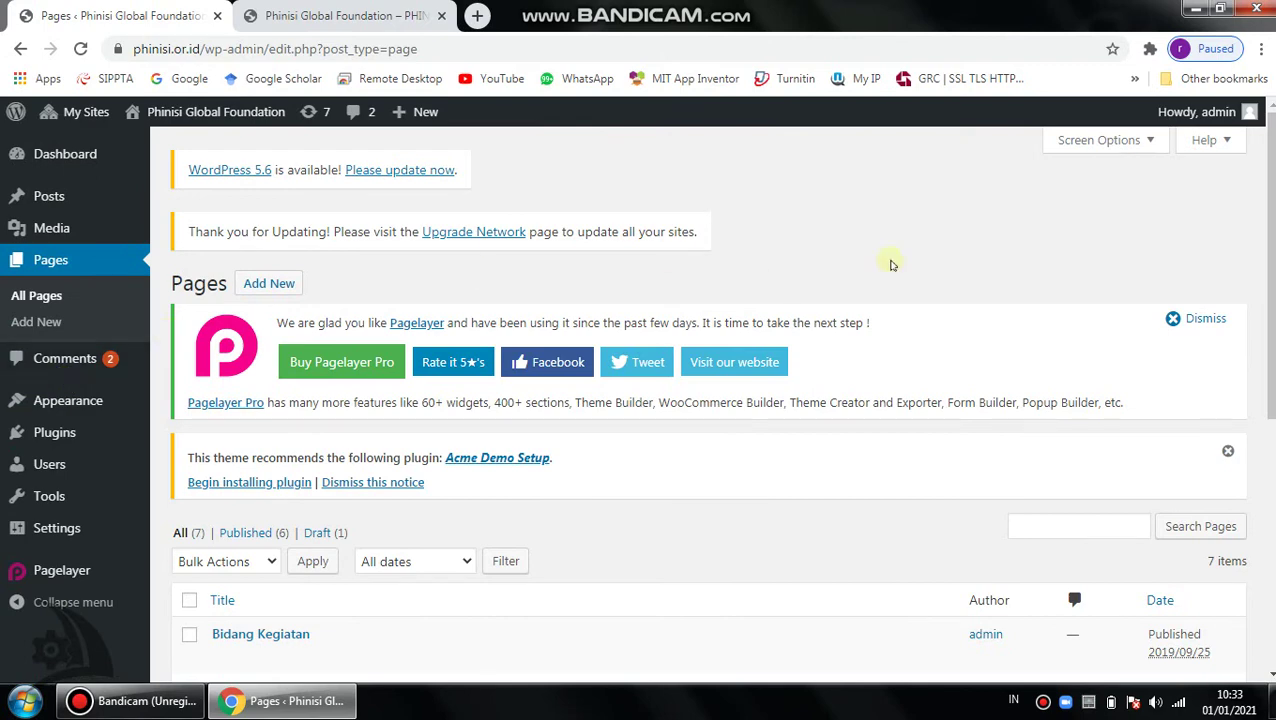
{"action": "scroll", "coordinate": [891, 265], "scroll_direction": "down", "scroll_amount": 2}
{"action": "scroll", "coordinate": [460, 490], "scroll_direction": "down", "scroll_amount": 3}
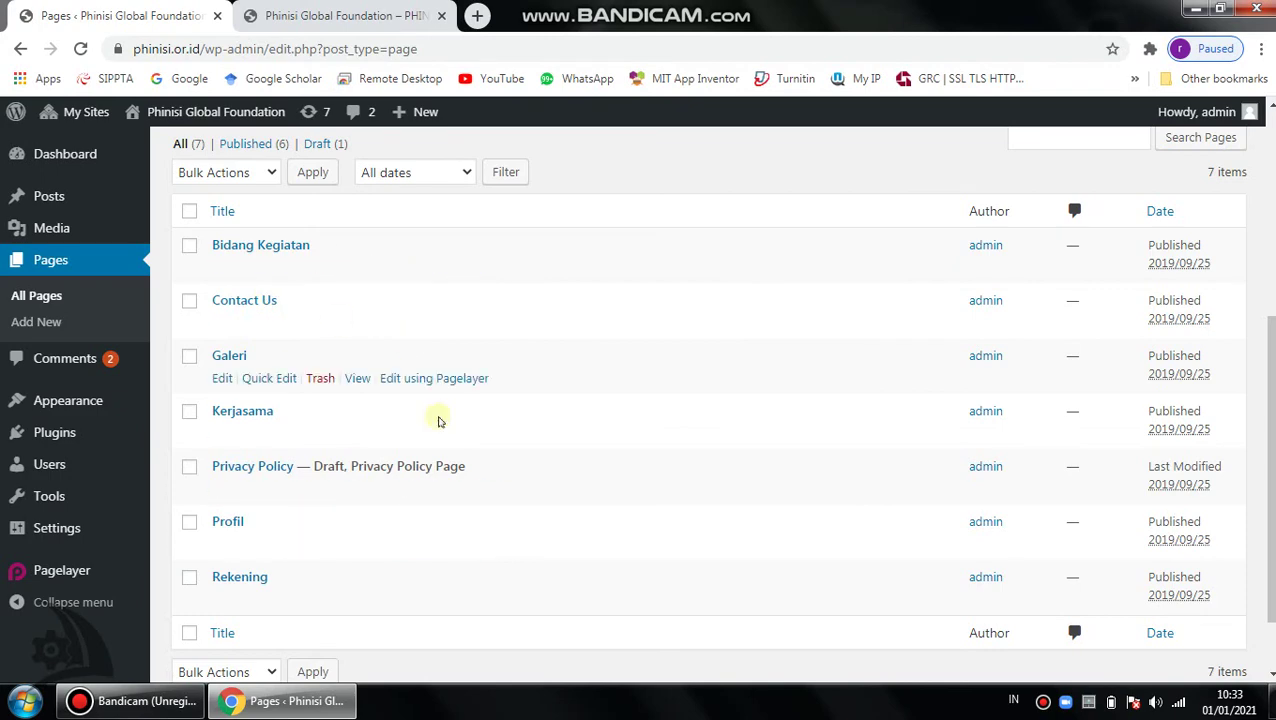
Compare the pages list with the live site's header menu across the two tabs.
{"action": "left_click", "coordinate": [340, 15]}
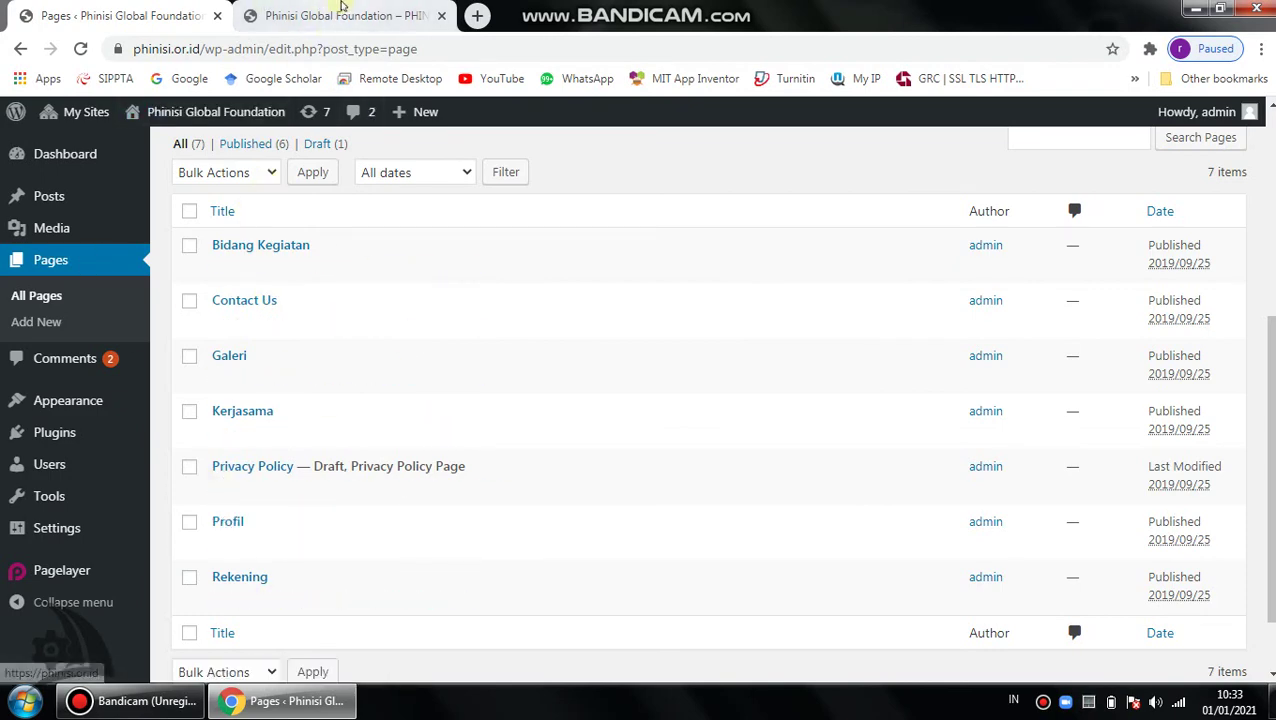
{"action": "scroll", "coordinate": [893, 138], "scroll_direction": "up", "scroll_amount": 3}
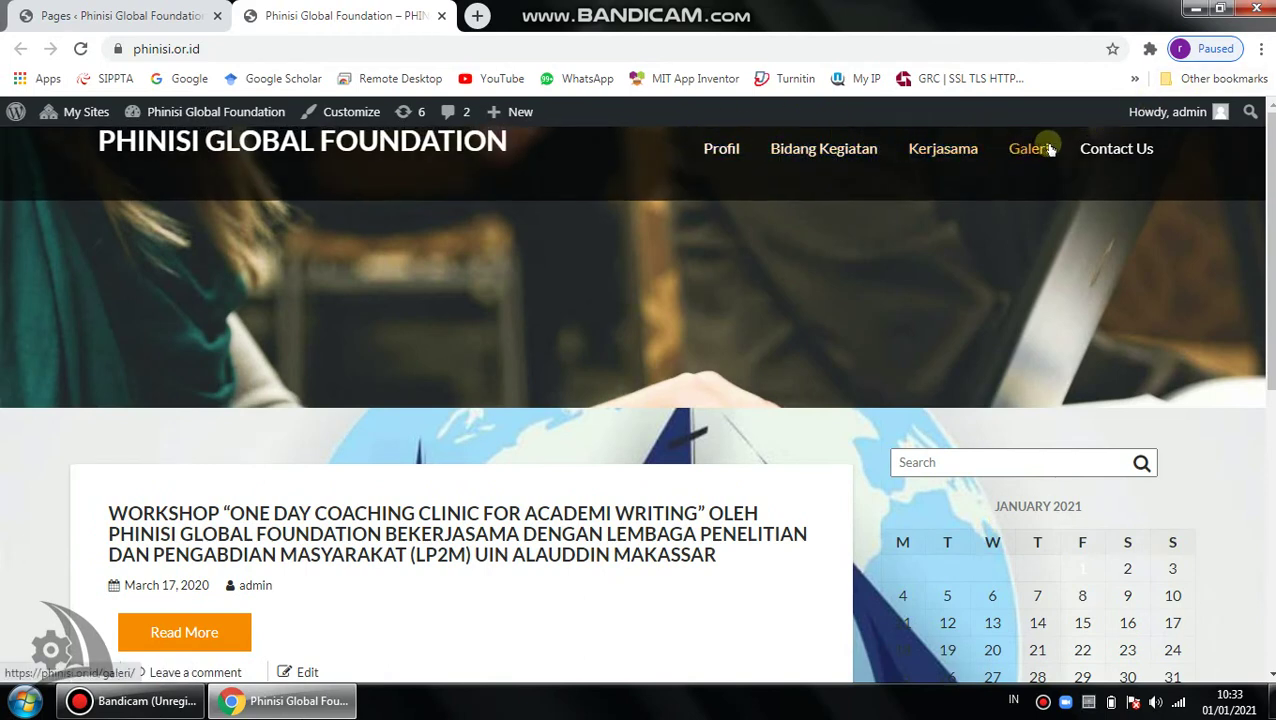
{"action": "left_click", "coordinate": [120, 15]}
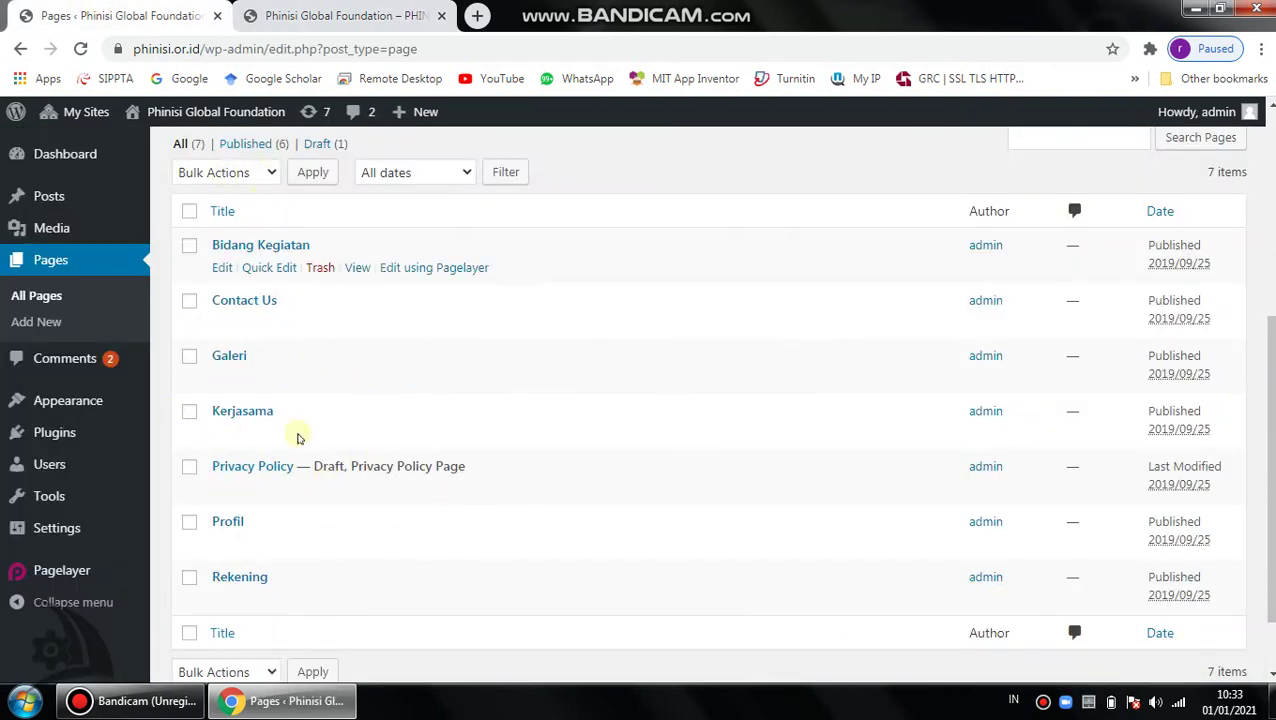
{"action": "left_click", "coordinate": [360, 15]}
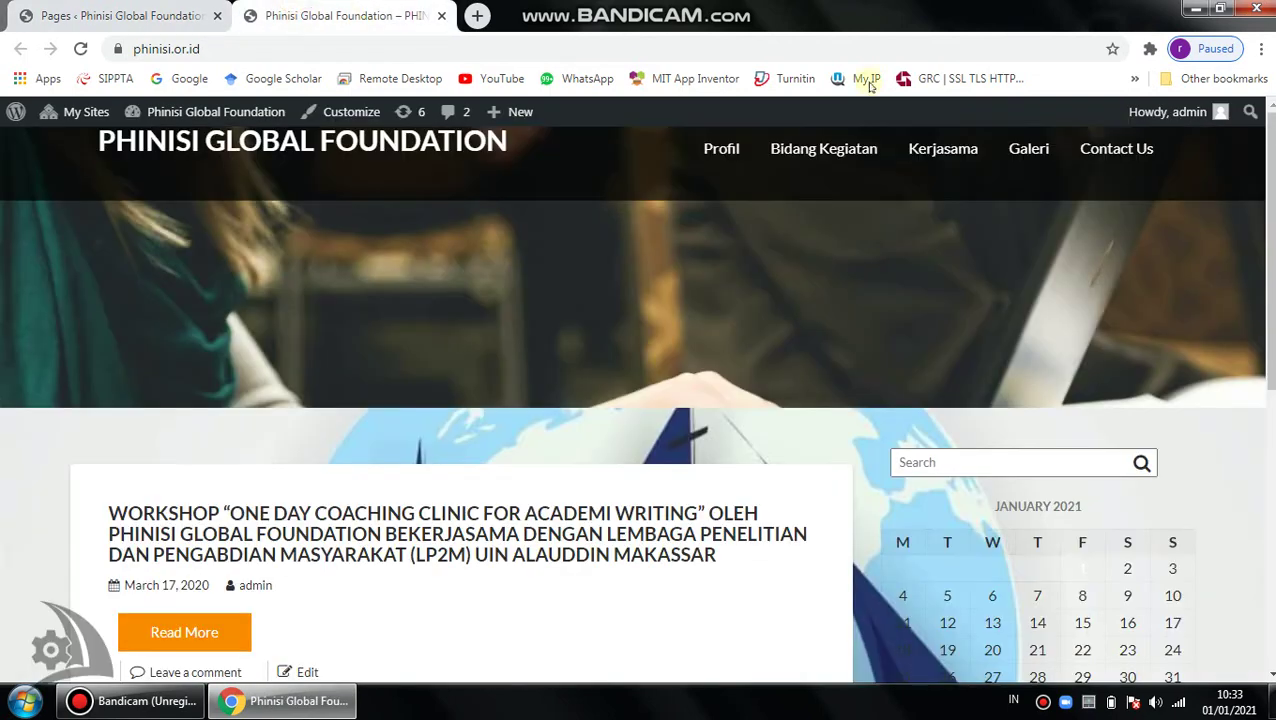
{"action": "left_click", "coordinate": [120, 15]}
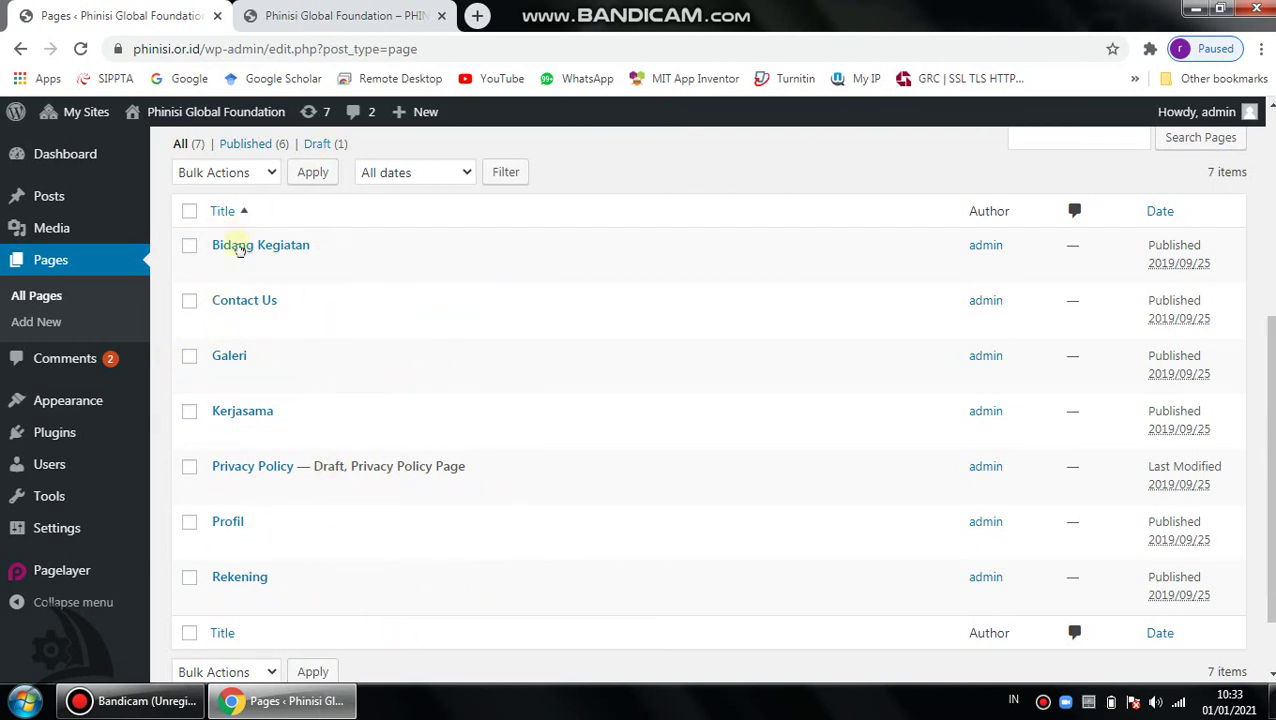
{"action": "left_click", "coordinate": [345, 16]}
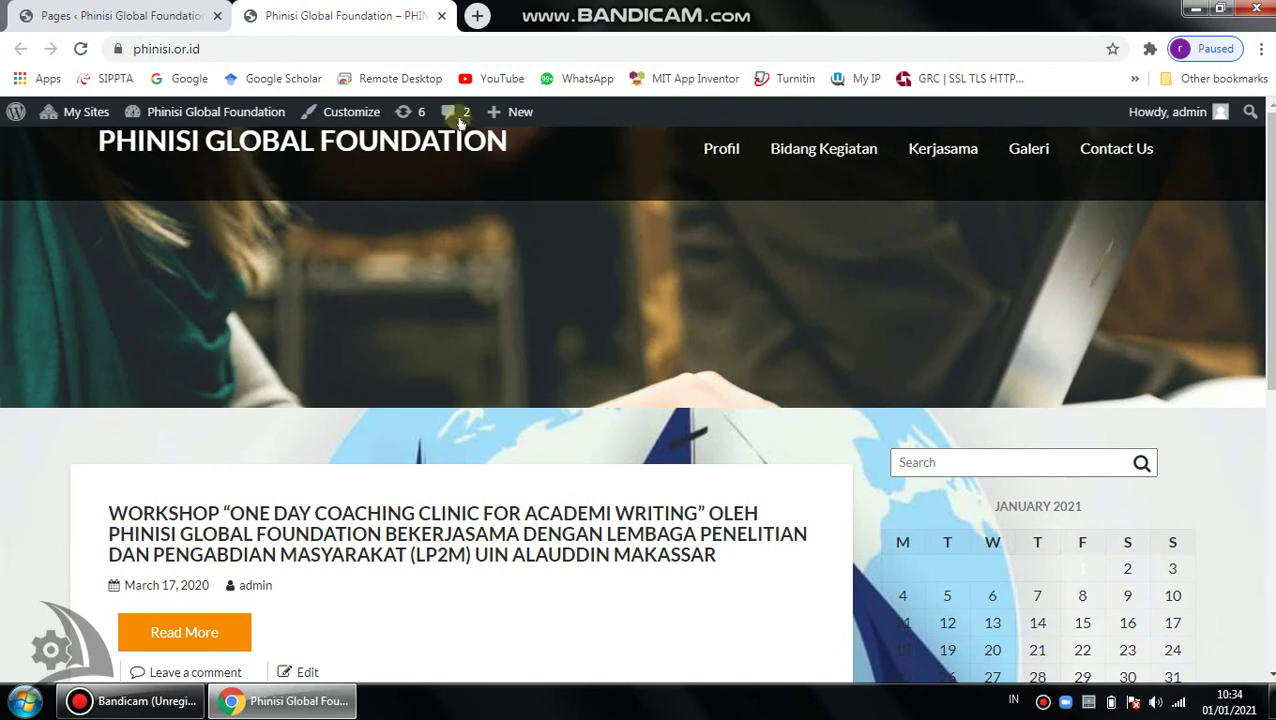
{"action": "left_click", "coordinate": [50, 14]}
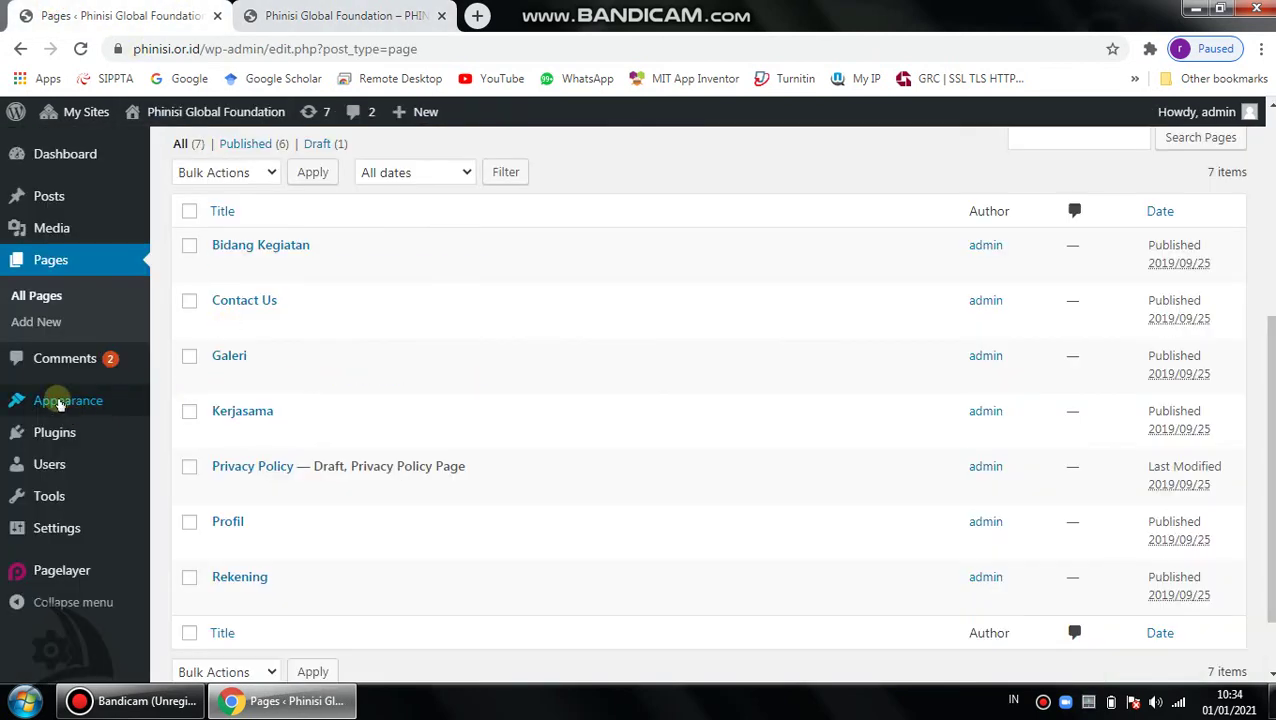
Compare the Menu Atas structure (Profil through Contact Us) with the live header, then return to Posts.
{"action": "left_click", "coordinate": [80, 398]}
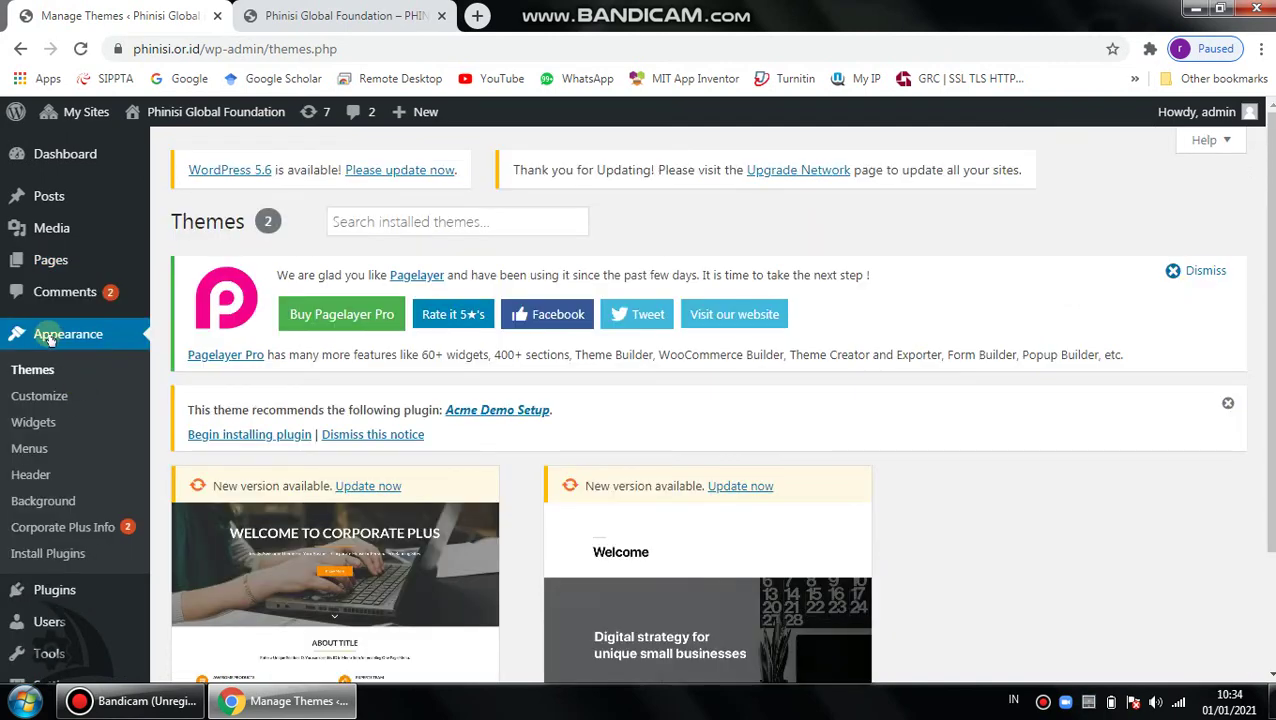
{"action": "left_click", "coordinate": [30, 449]}
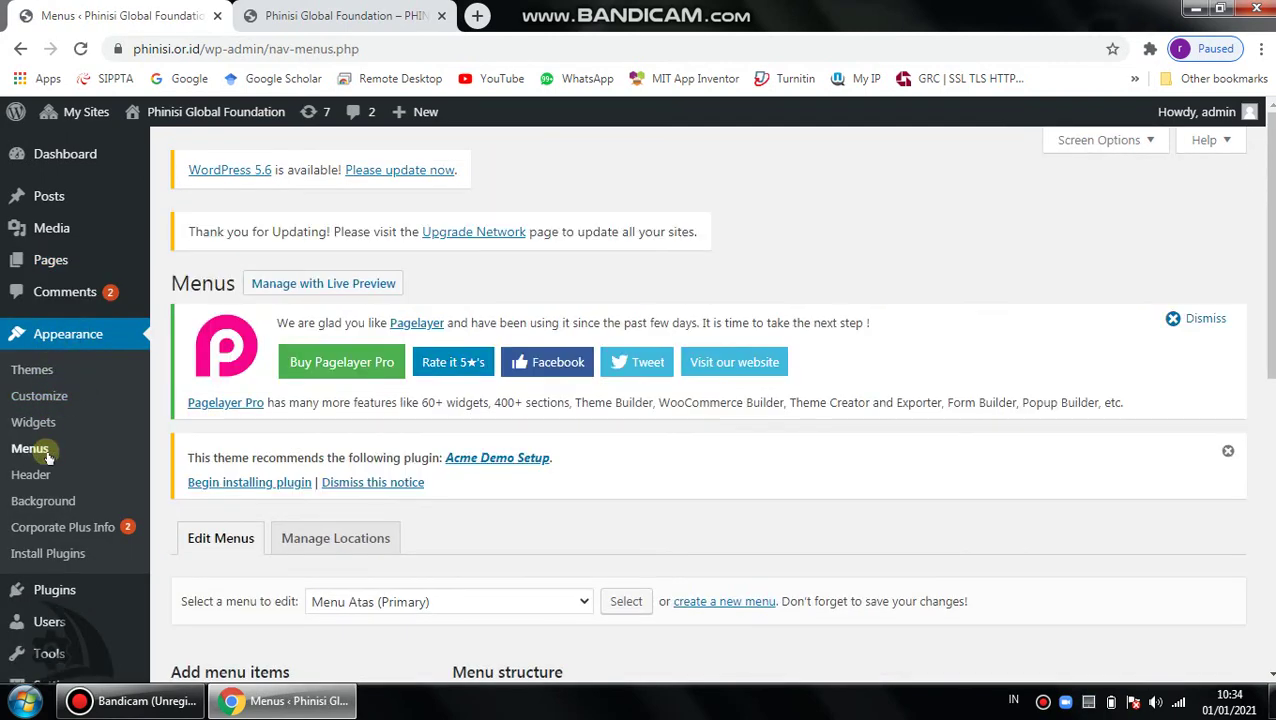
{"action": "scroll", "coordinate": [1225, 495], "scroll_direction": "down", "scroll_amount": 6}
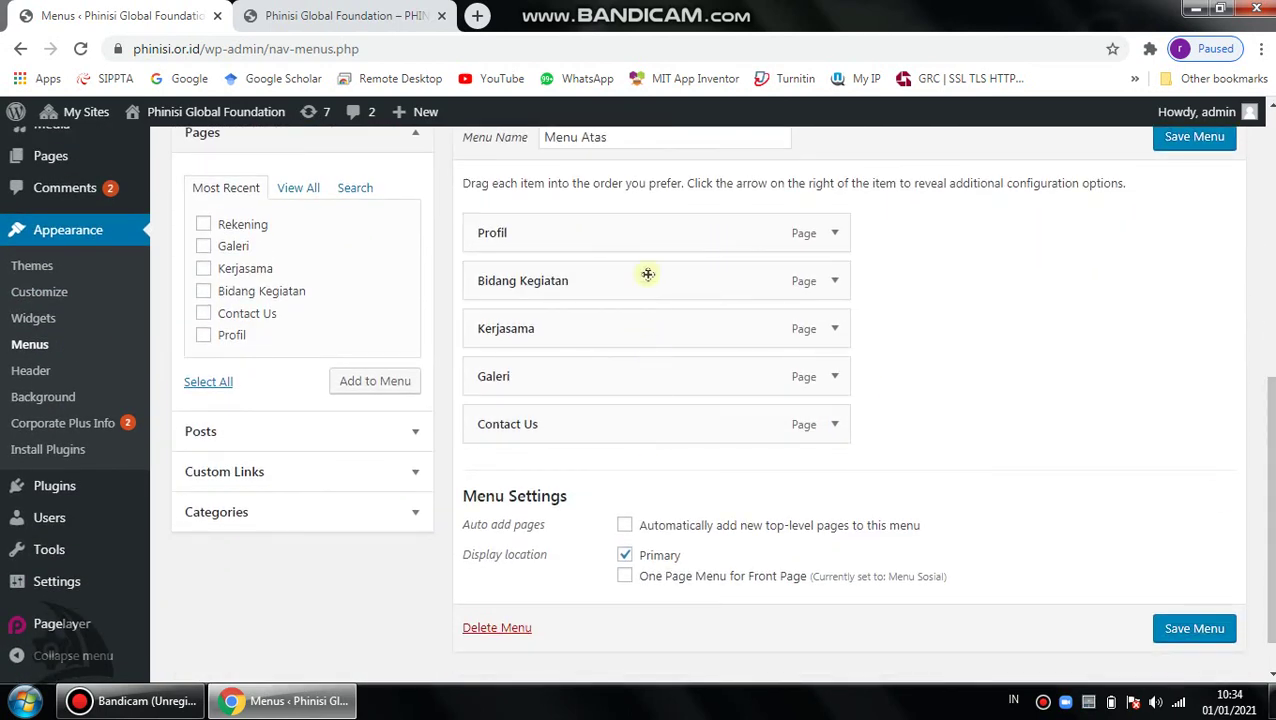
{"action": "left_click", "coordinate": [345, 15]}
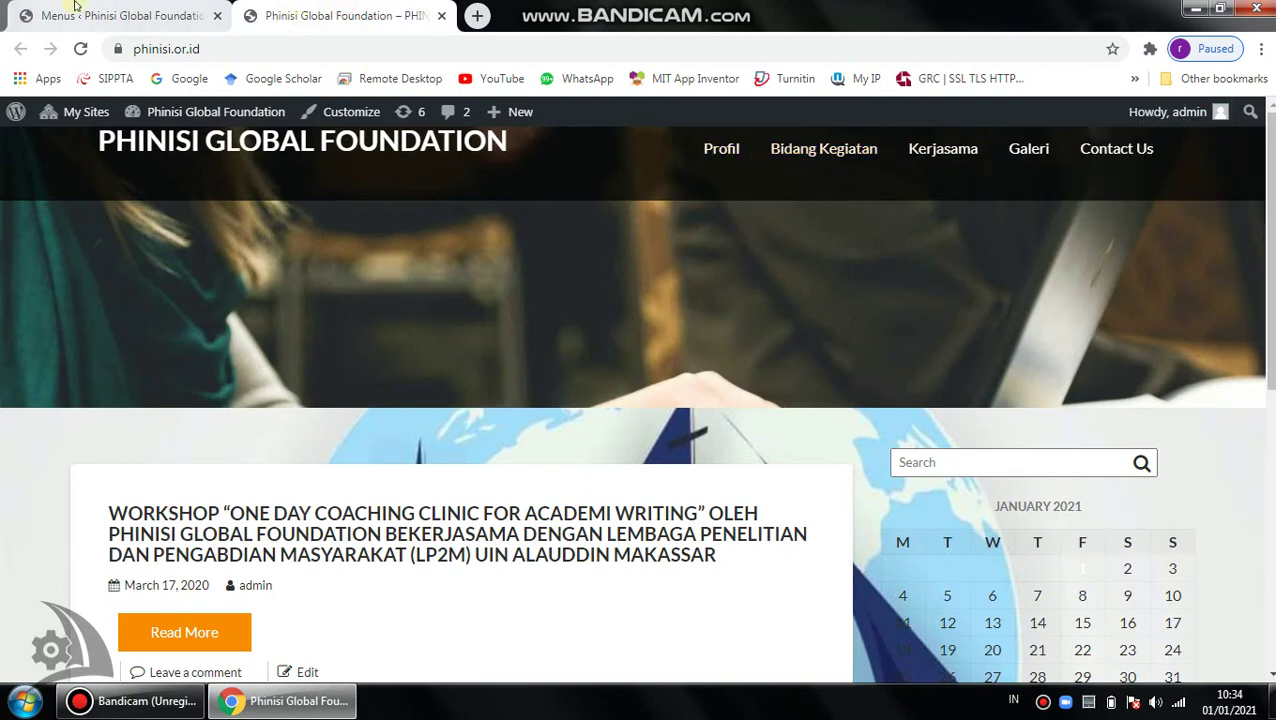
{"action": "left_click", "coordinate": [130, 16]}
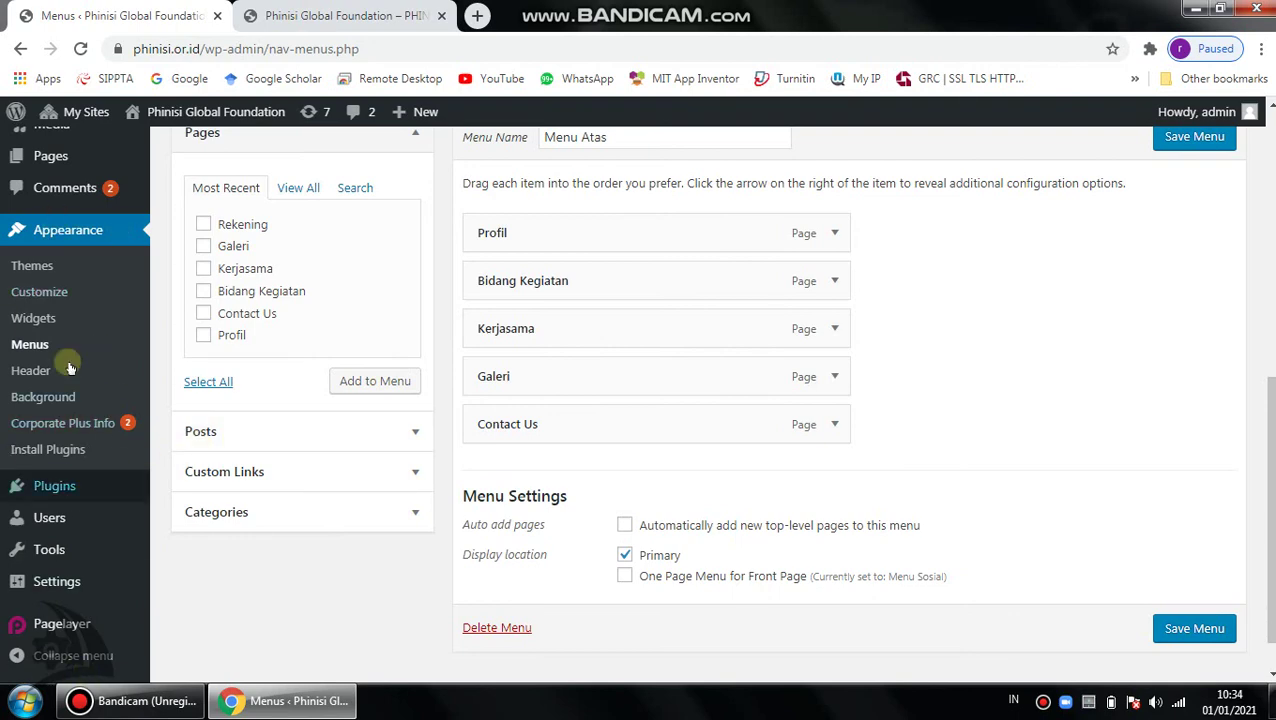
{"action": "scroll", "coordinate": [752, 315], "scroll_direction": "up", "scroll_amount": 6}
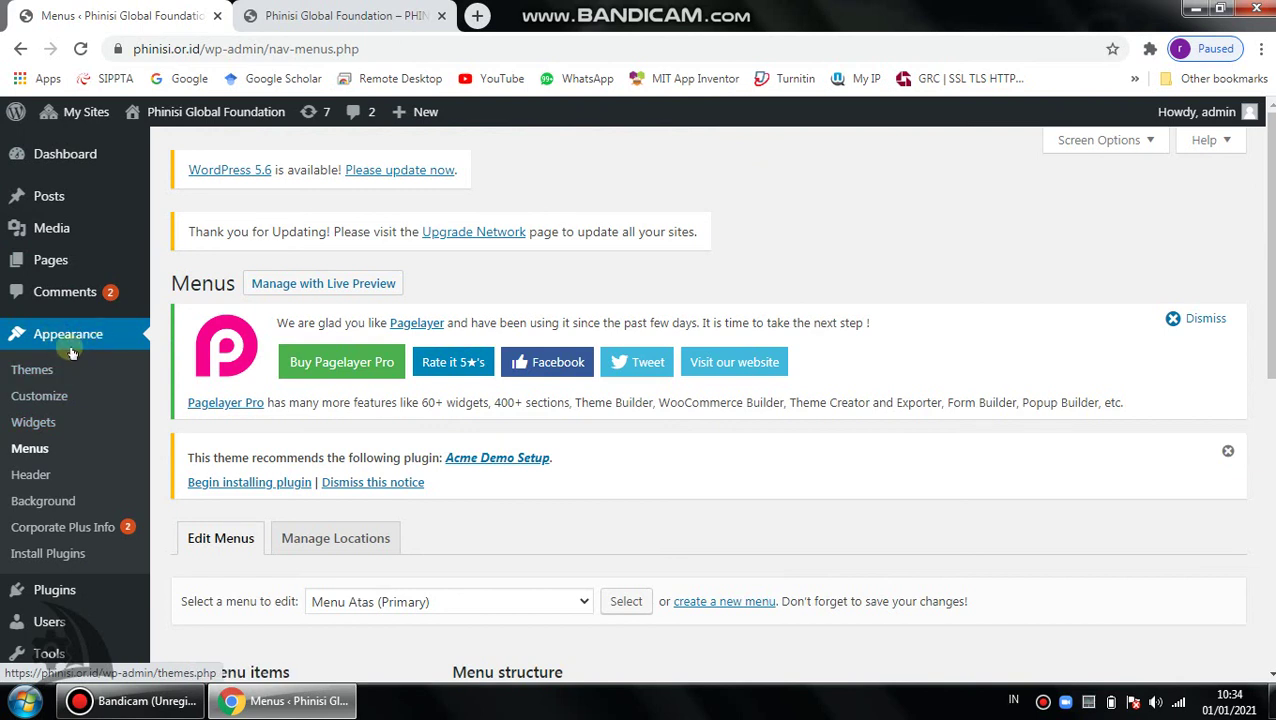
{"action": "left_click", "coordinate": [72, 197]}
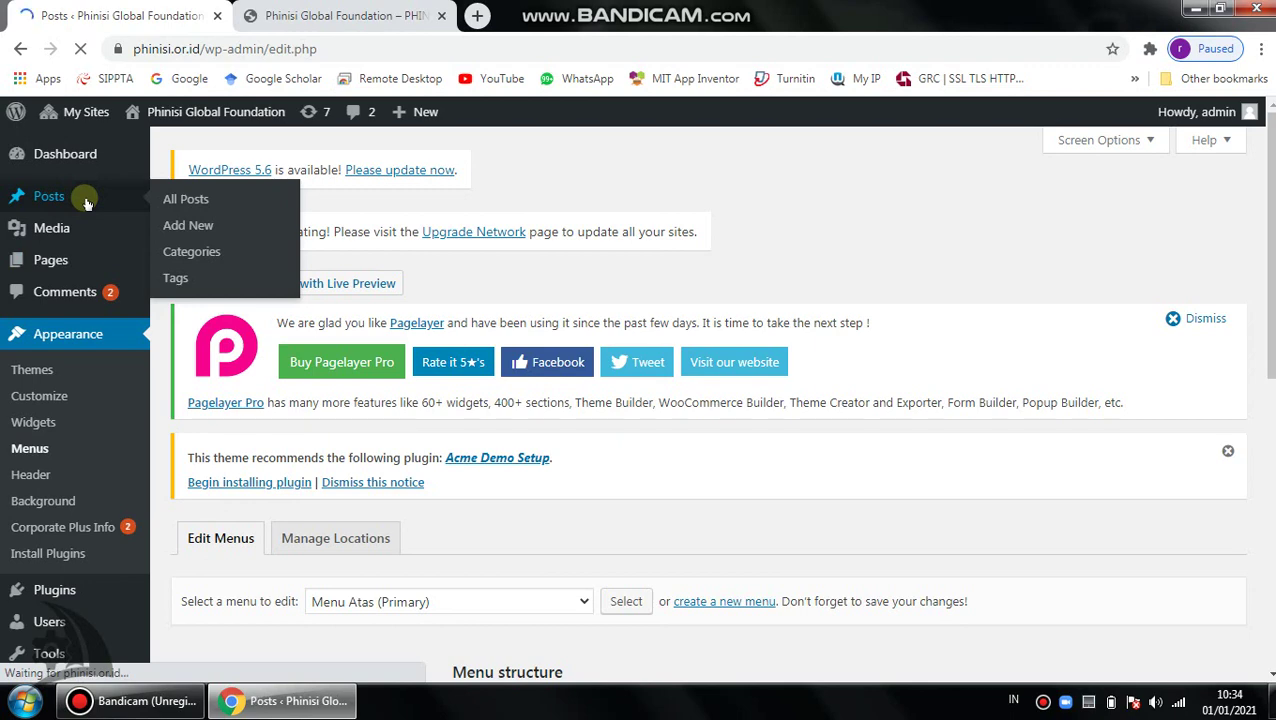